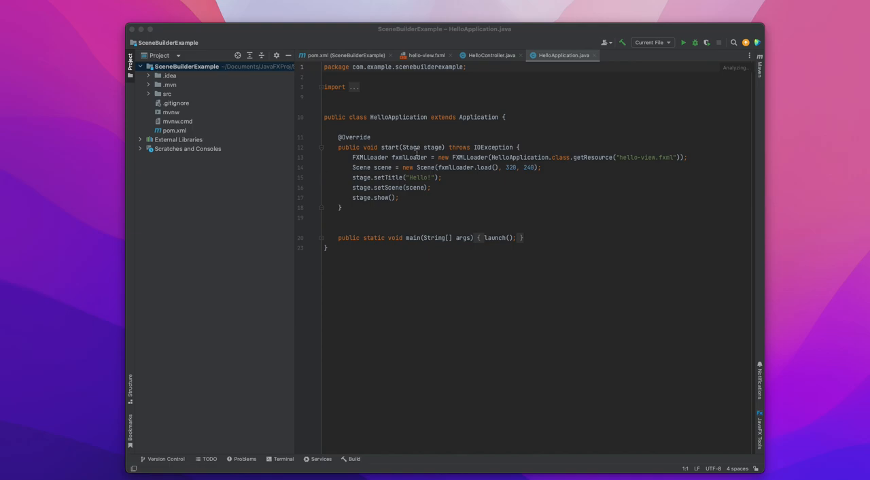
Open hello-view.fxml from the project's main resources in SceneBuilder and position its window over the IDE.
click(149, 93)
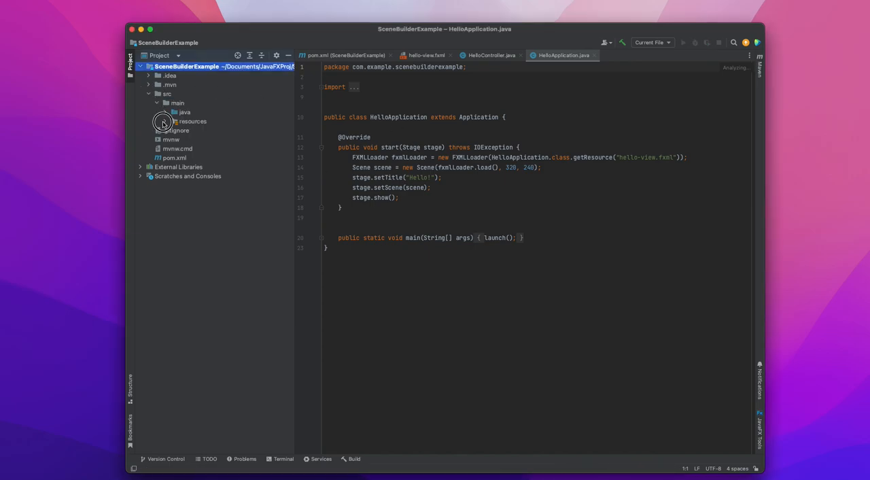
click(164, 121)
click(205, 141)
right_click(205, 142)
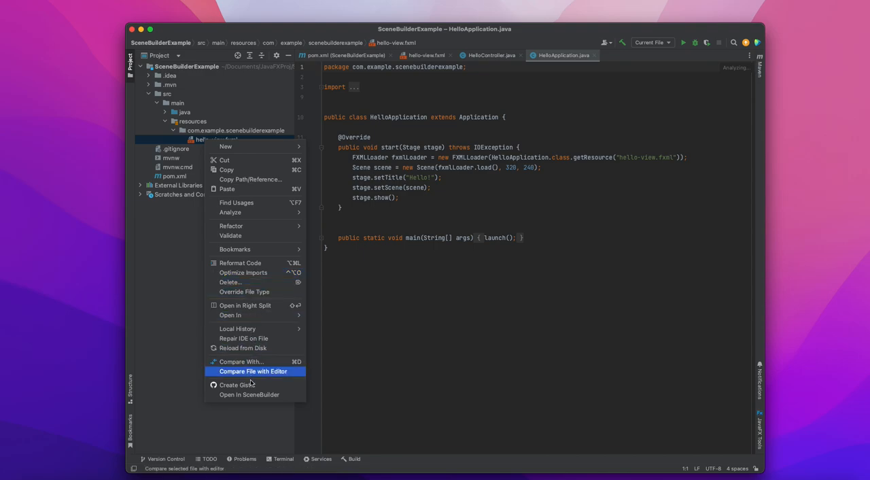
click(253, 396)
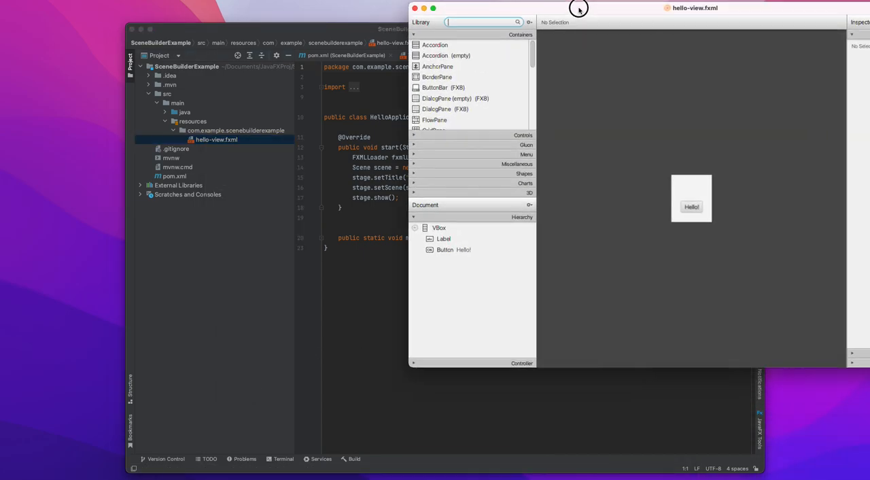
drag(577, 7, 362, 51)
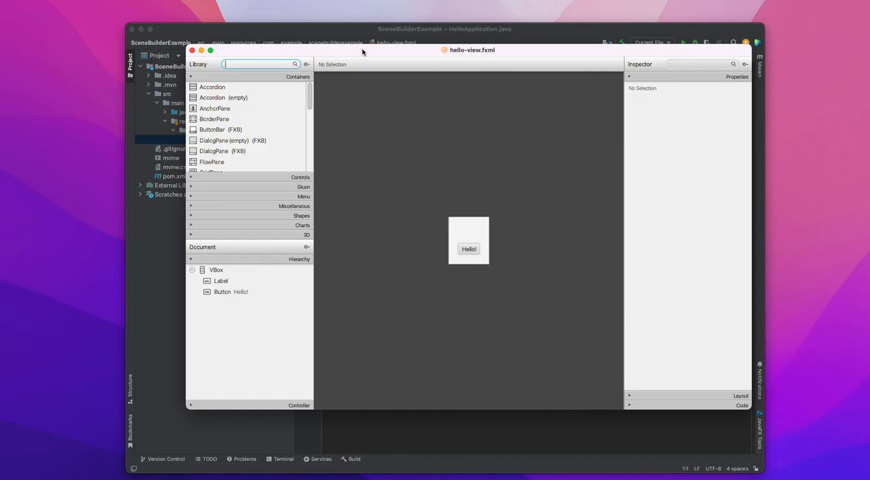
Delete the Hello! button and the remaining VBox with its Label so the layout is empty.
click(469, 256)
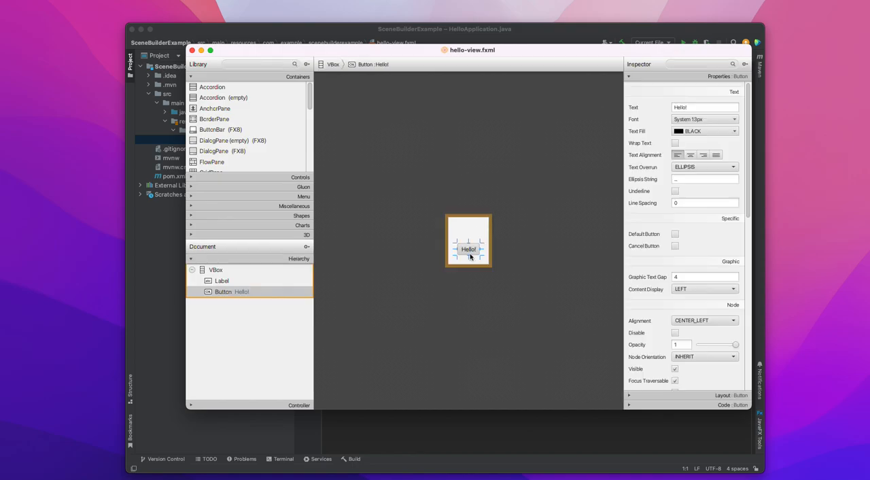
key(Delete)
click(470, 250)
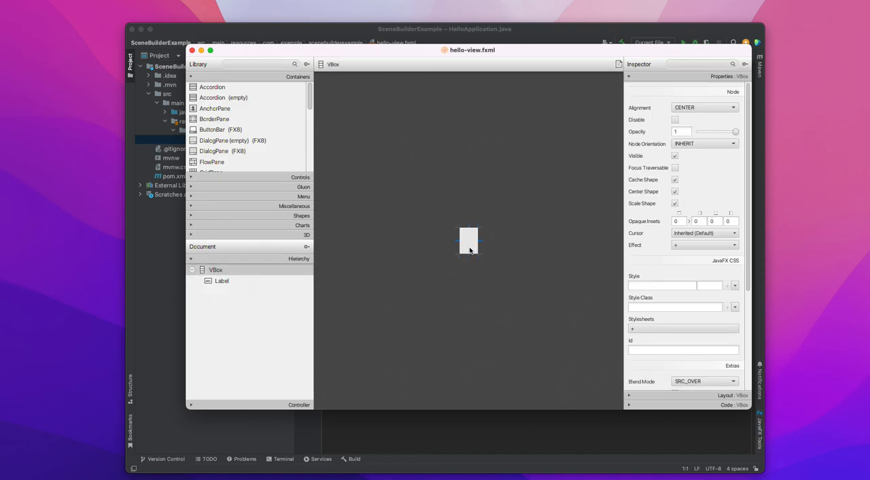
key(Delete)
click(526, 196)
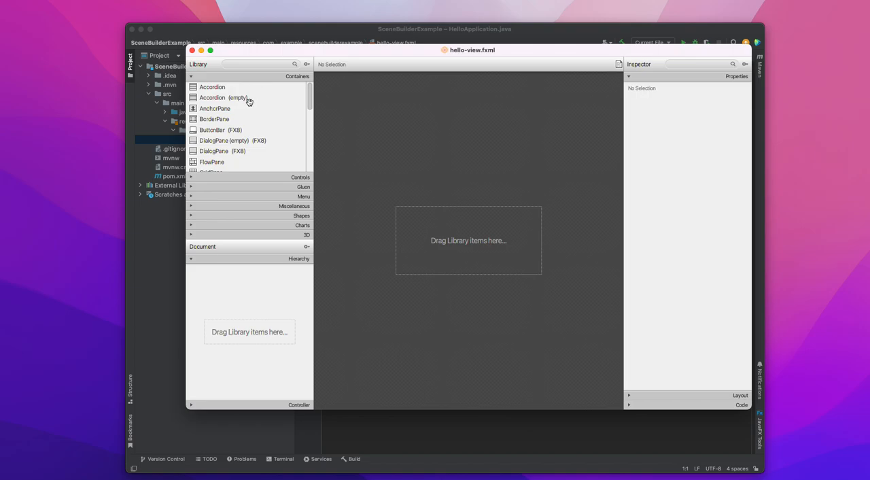
Place a BorderPane on the empty canvas and delete it again.
scroll(250, 101, down, 2)
scroll(249, 102, up, 2)
drag(220, 120, 472, 233)
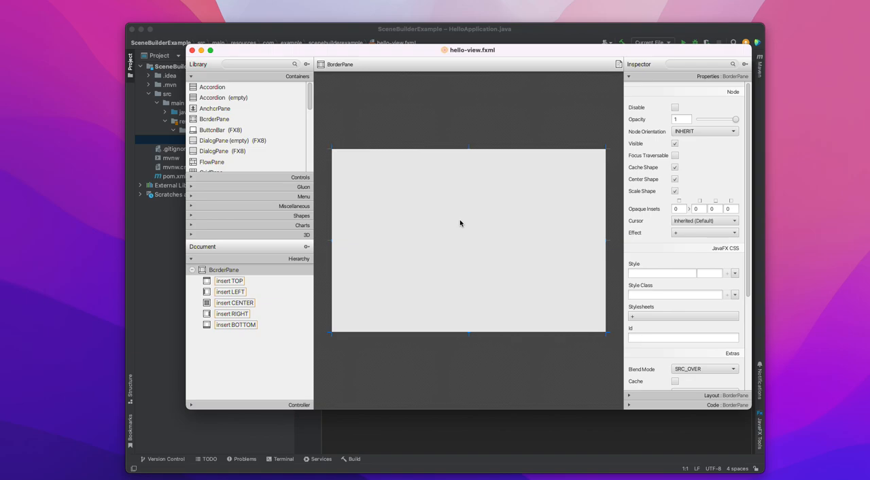
click(229, 270)
right_click(230, 271)
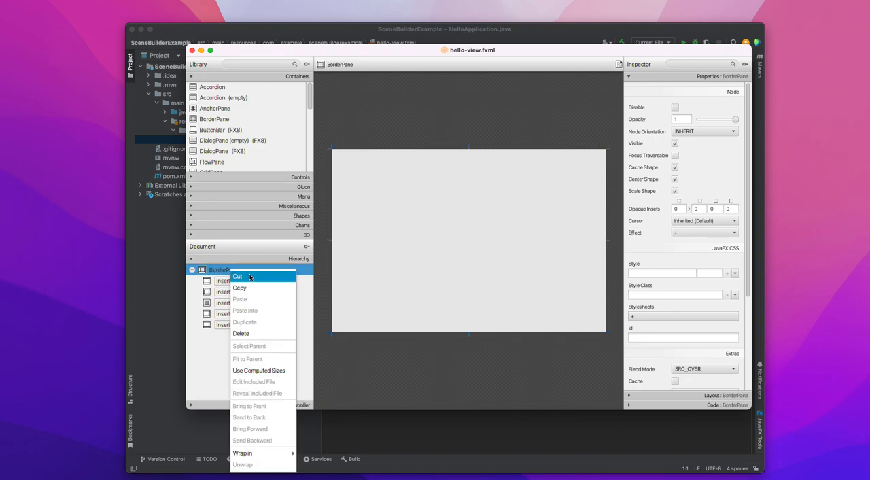
click(255, 332)
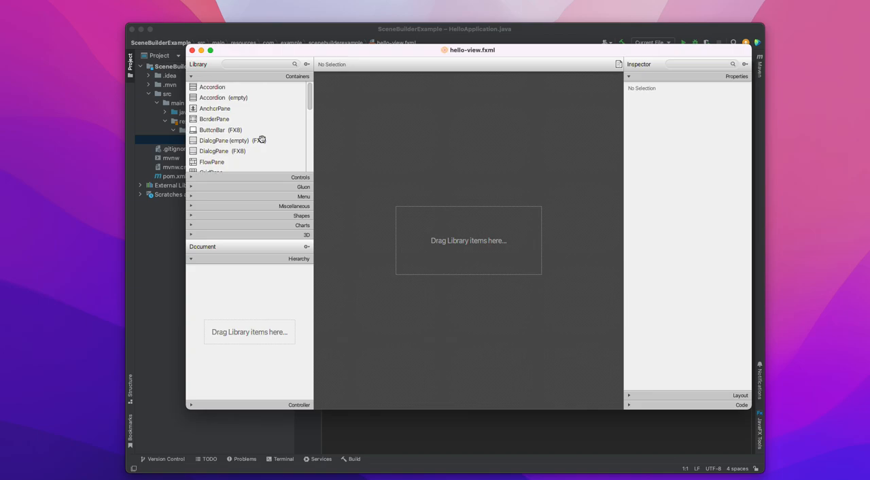
Place a VBox as the root container and add a GridPane inside it.
scroll(261, 140, down, 5)
scroll(262, 139, down, 3)
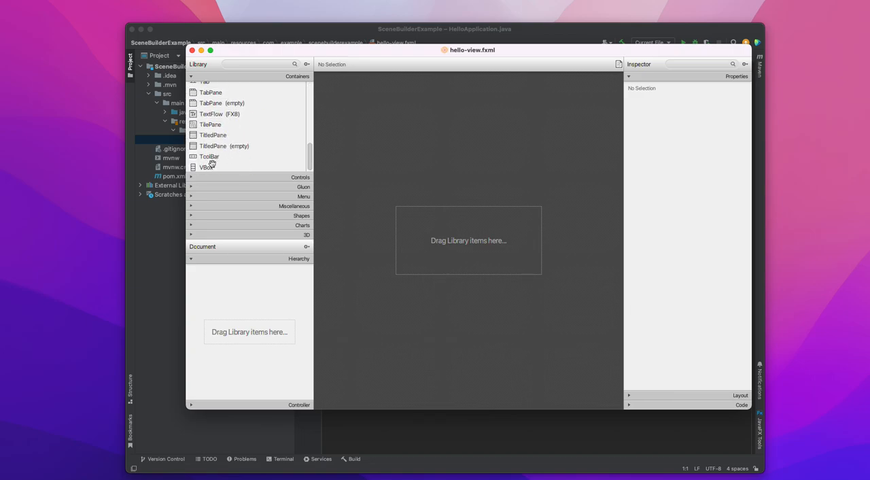
drag(208, 167, 476, 228)
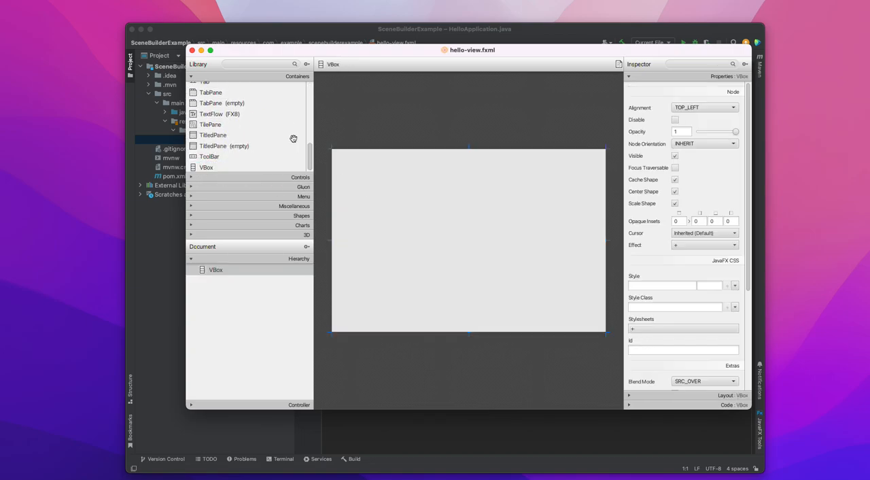
scroll(216, 126, up, 8)
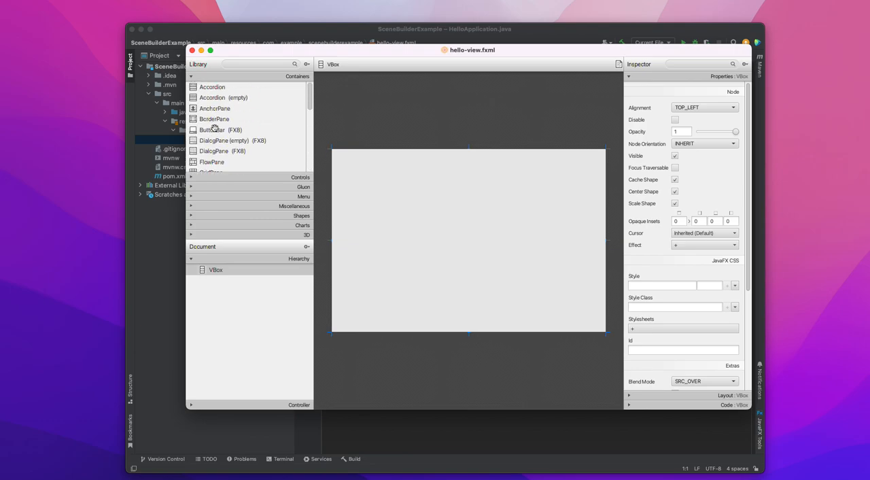
scroll(215, 128, down, 6)
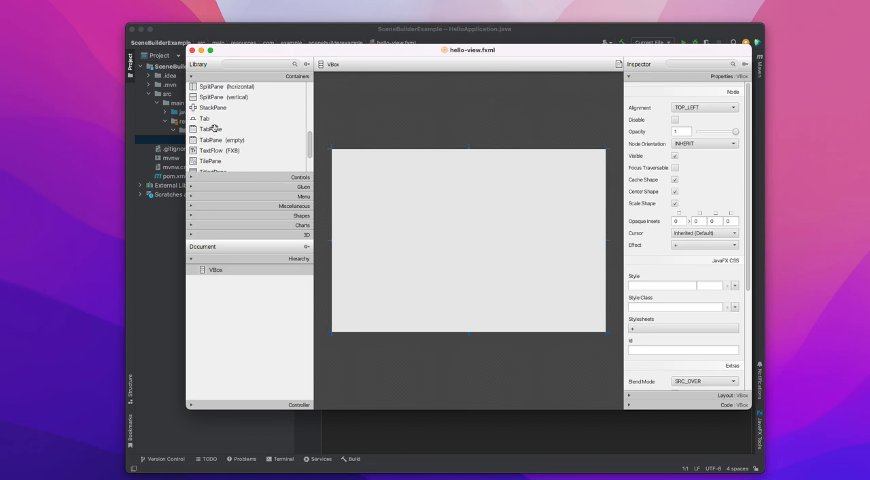
scroll(214, 128, up, 5)
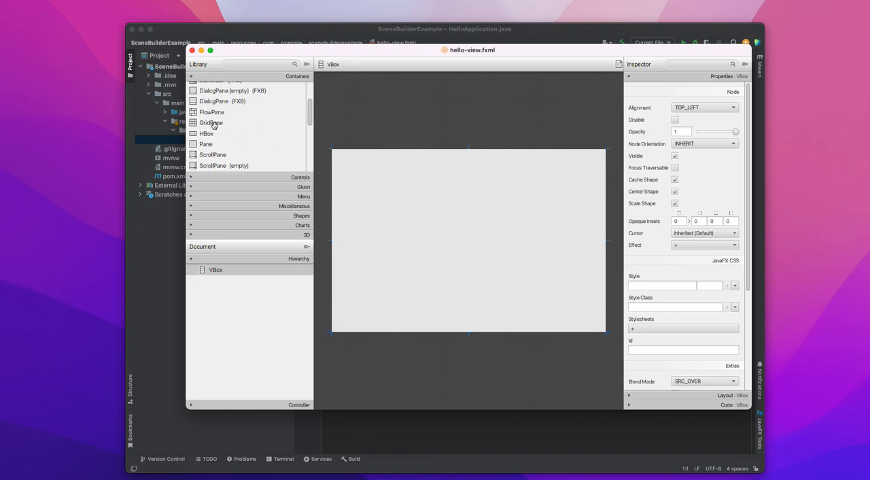
drag(214, 126, 433, 181)
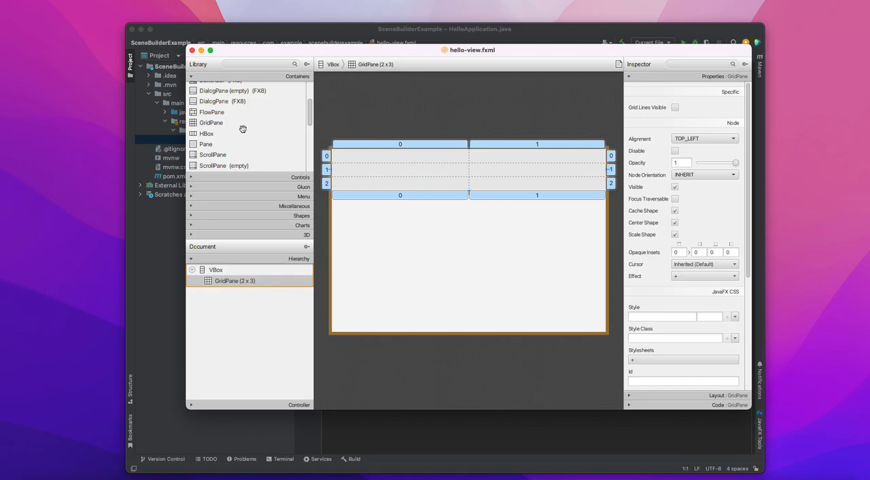
Add two Panes below the GridPane in the VBox, shortening the upper one to a preferred height of about 108.
scroll(241, 128, up, 1)
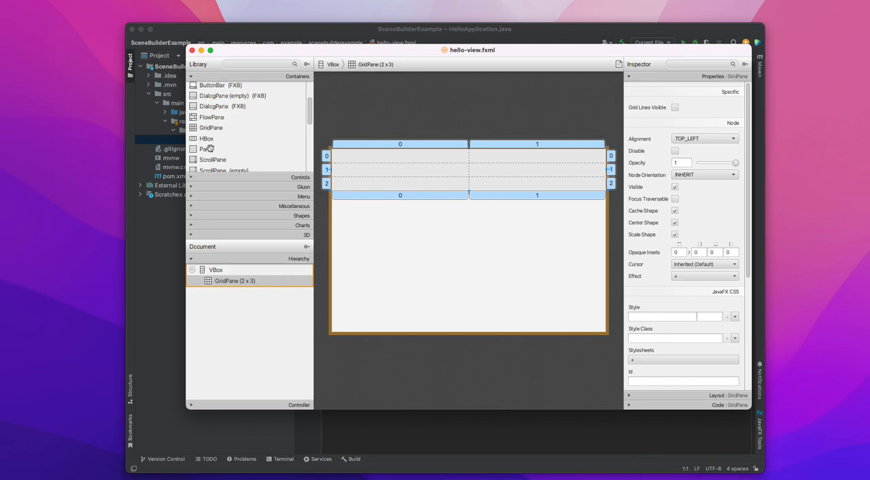
drag(210, 148, 429, 223)
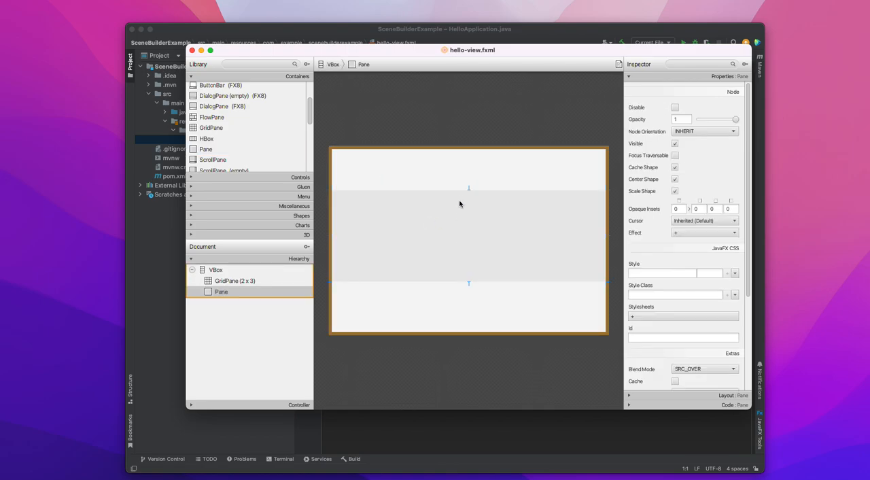
drag(467, 282, 468, 239)
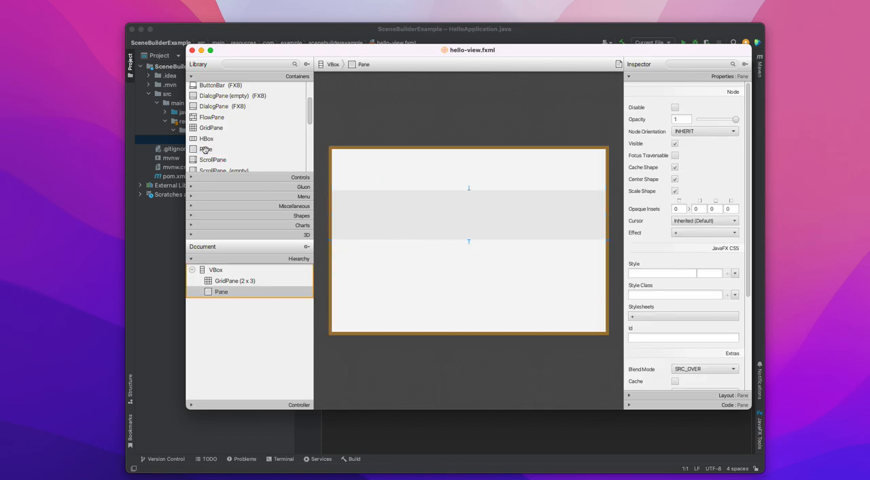
drag(206, 148, 441, 290)
Select the GridPane and the two Panes in turn to examine the area each occupies in the VBox.
click(437, 218)
click(444, 179)
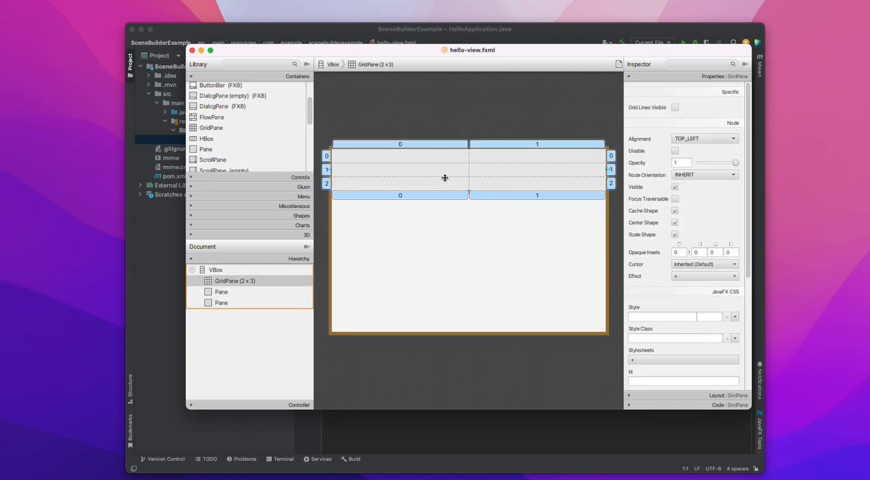
click(479, 211)
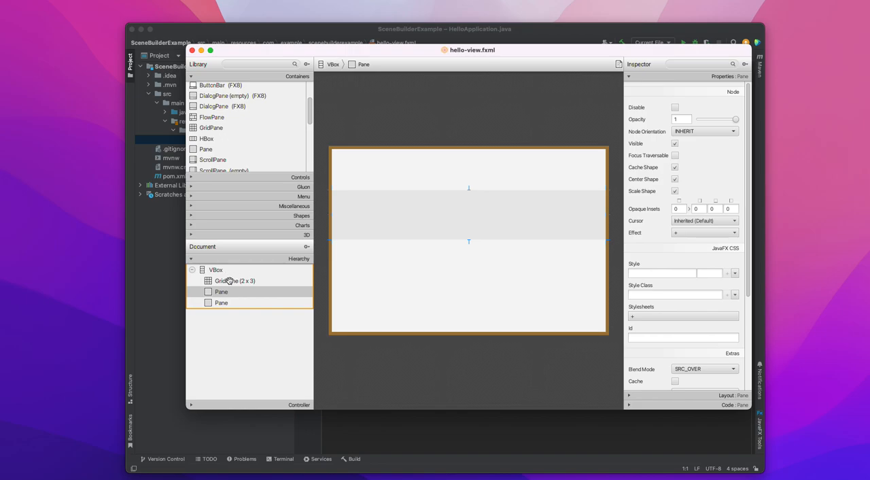
click(424, 178)
click(416, 217)
click(460, 269)
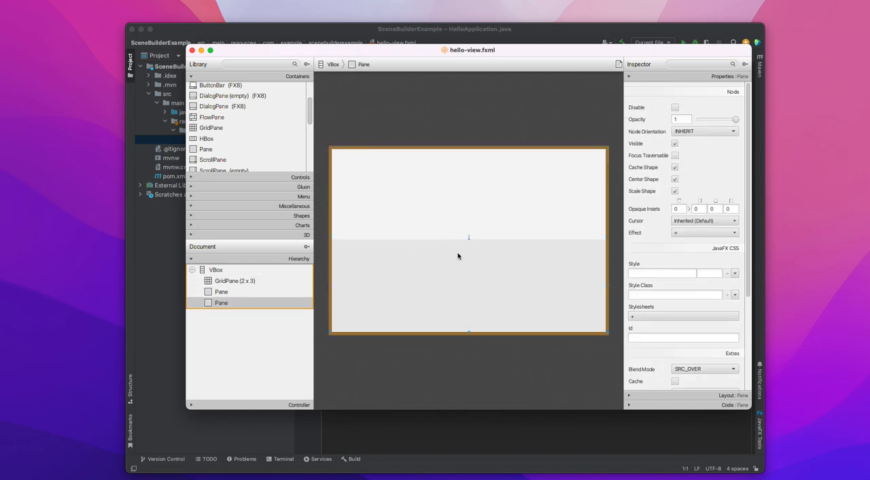
Add two columns after the last column of the GridPane.
click(436, 173)
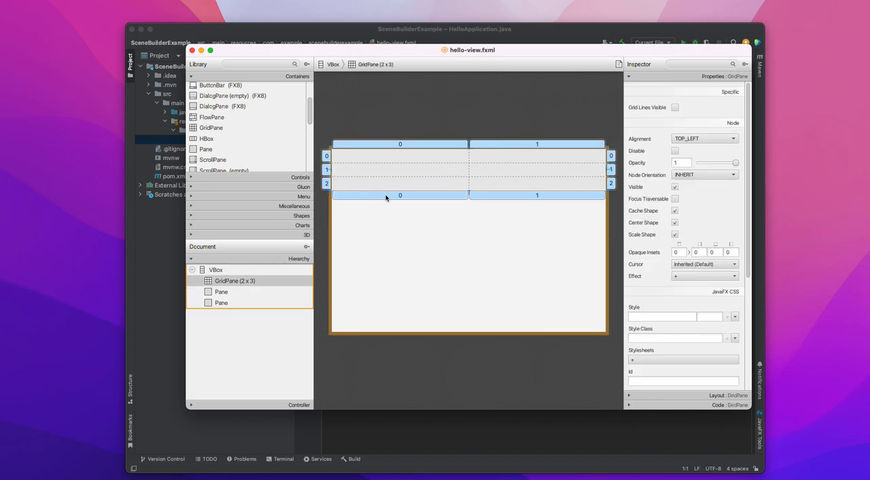
right_click(526, 145)
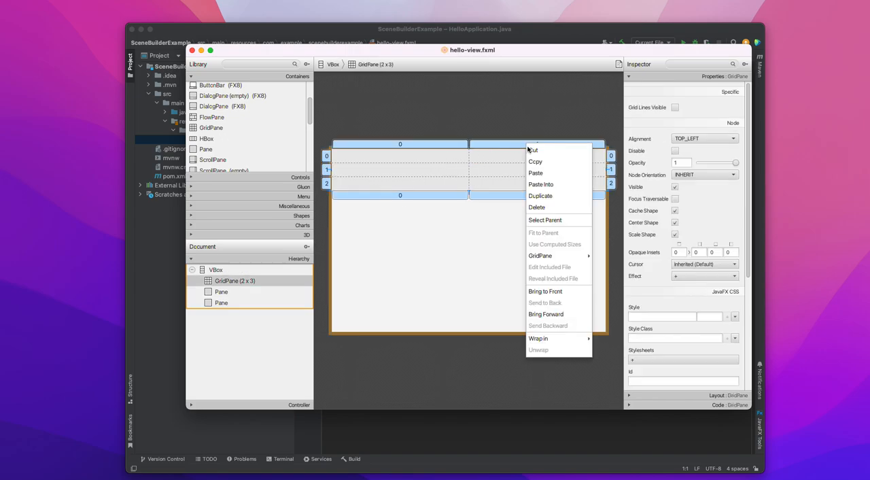
mouse_move(557, 259)
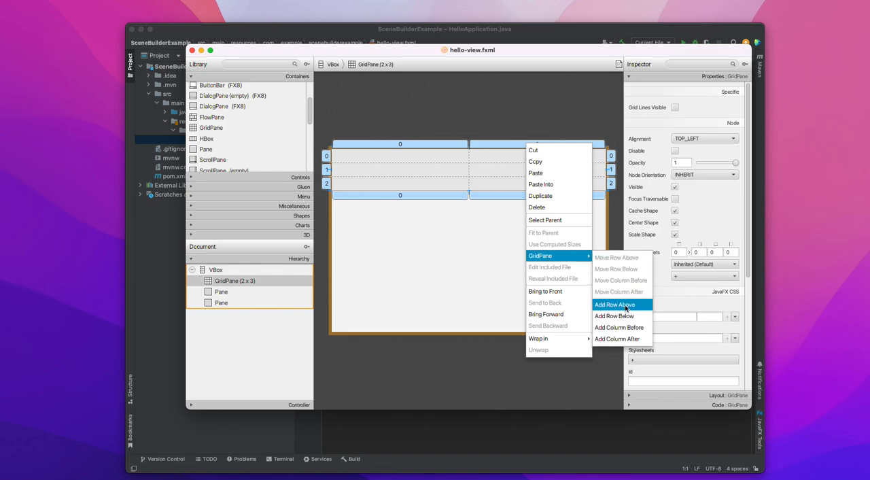
click(636, 339)
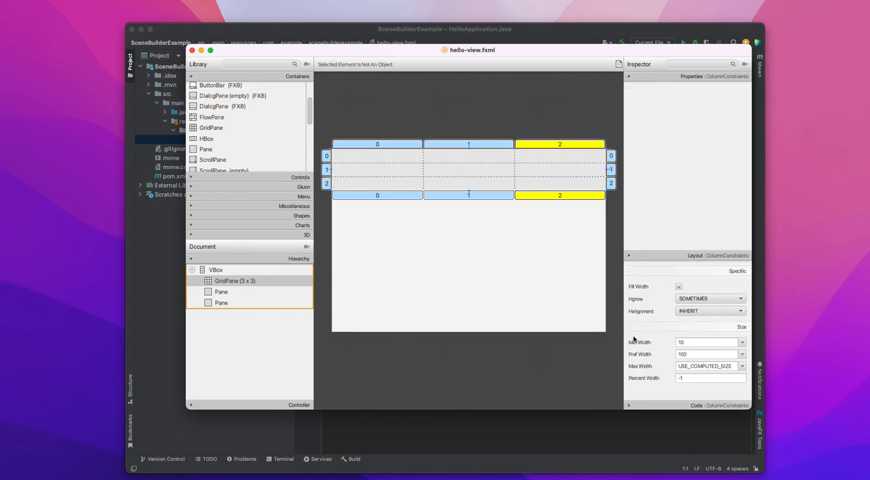
right_click(560, 148)
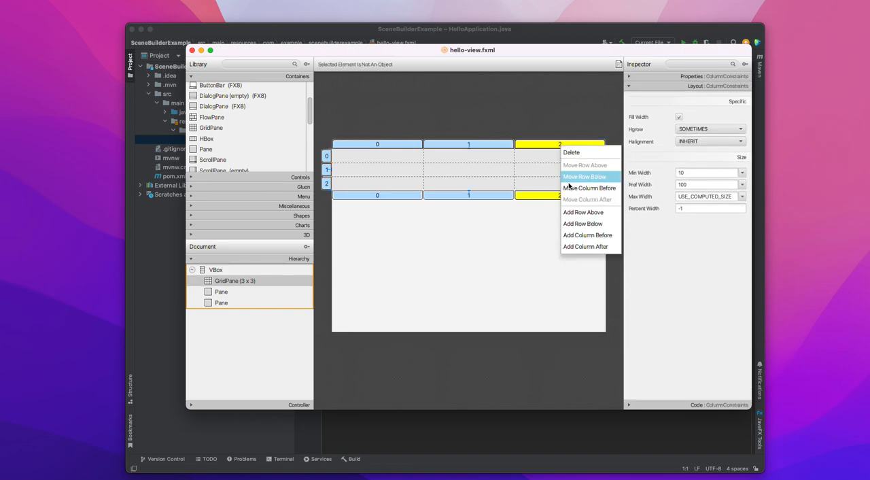
click(577, 247)
Add a row below row 0 of the GridPane and another below the new row 1.
click(327, 156)
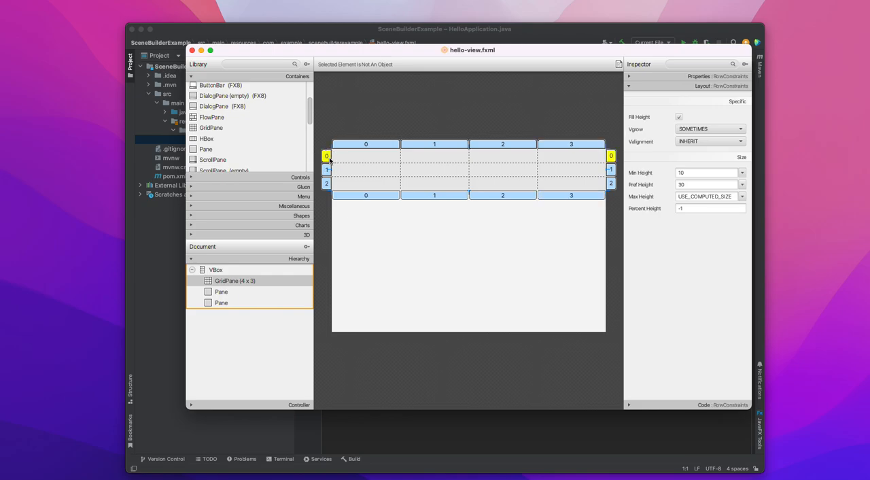
right_click(328, 157)
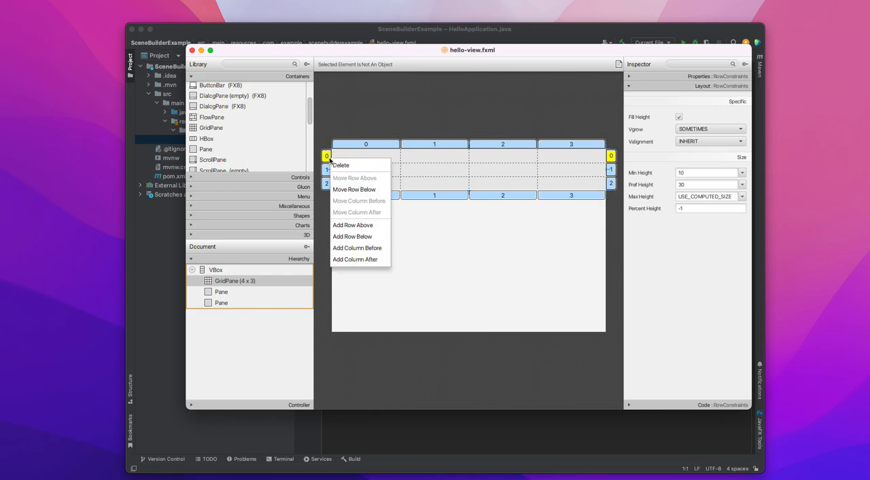
click(371, 230)
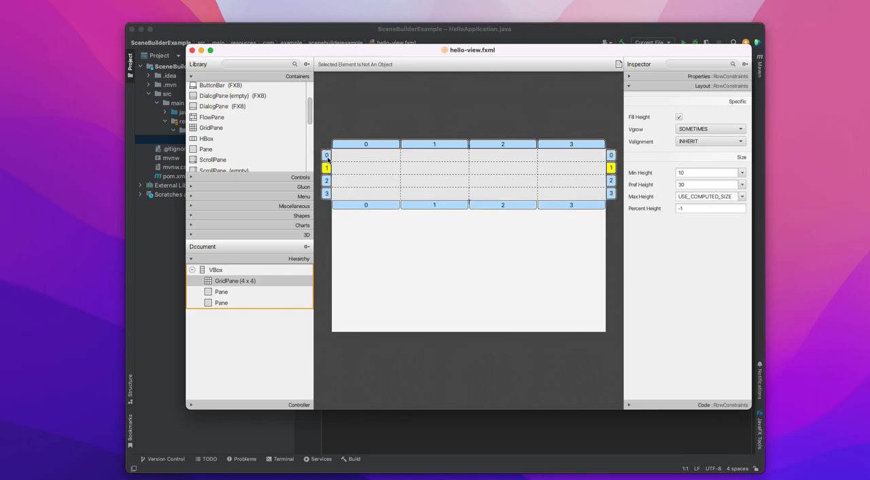
right_click(326, 157)
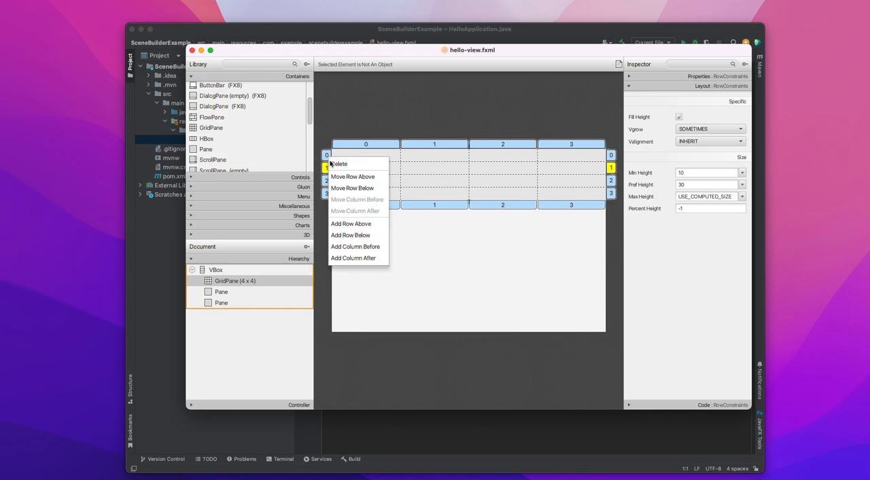
click(358, 235)
Stretch the GridPane downward to a preferred height of about 164, keeping its preferred width at 600.
click(387, 219)
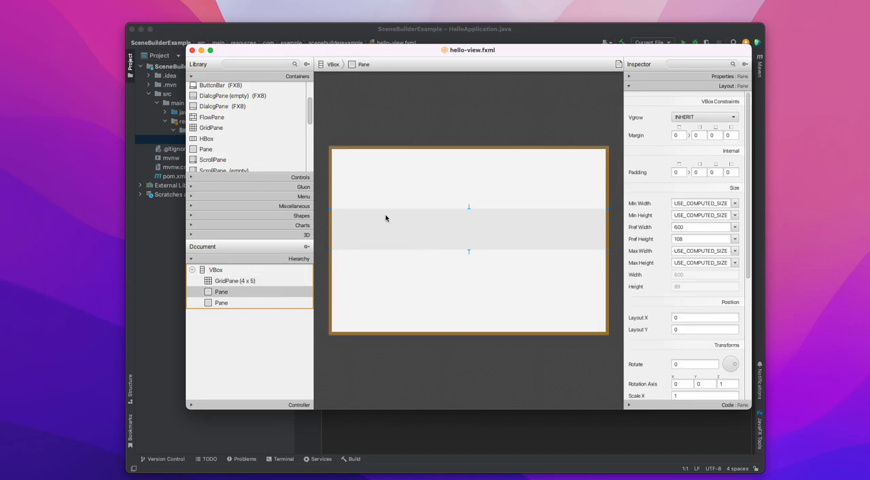
click(397, 191)
click(468, 231)
click(483, 208)
click(469, 206)
click(468, 207)
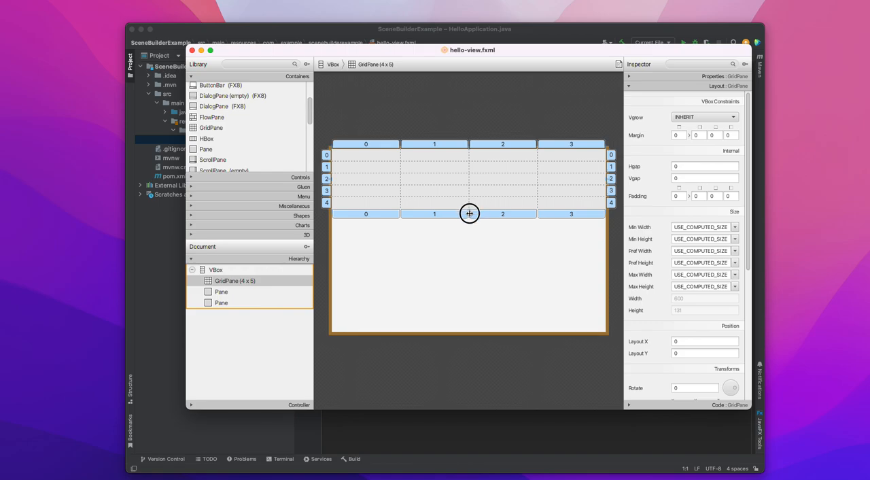
drag(468, 209, 468, 216)
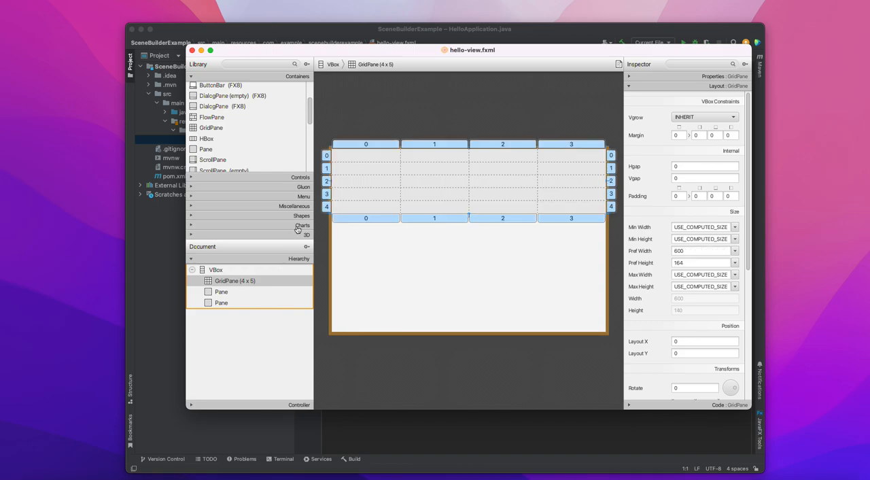
scroll(258, 141, up, 3)
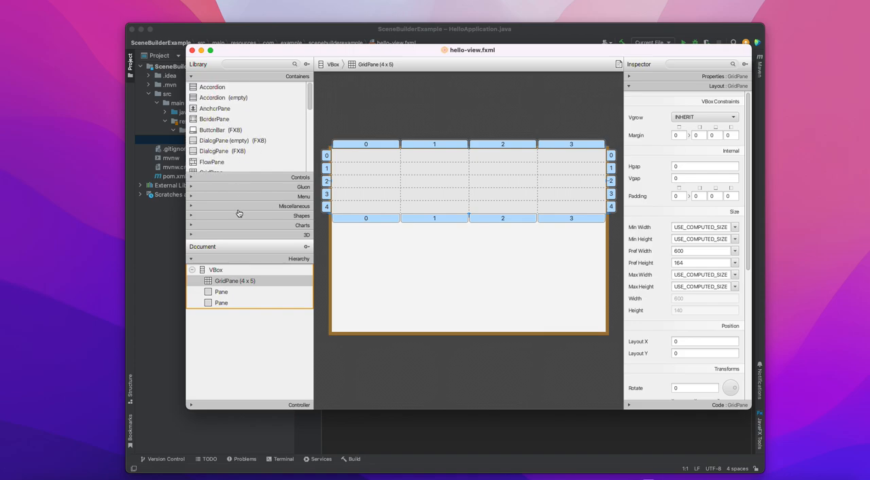
Place a Label in each of rows 0 to 4 of GridPane column 0 and narrow that column around the labels.
click(245, 177)
scroll(235, 160, down, 3)
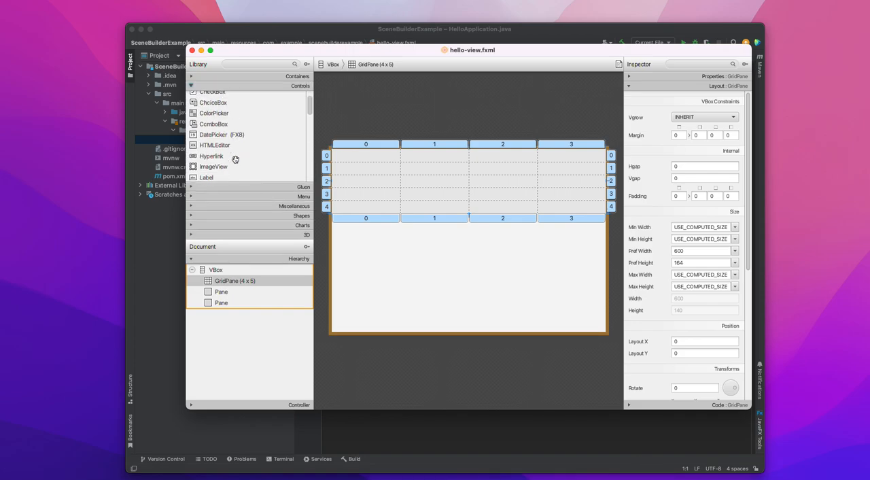
drag(210, 142, 364, 157)
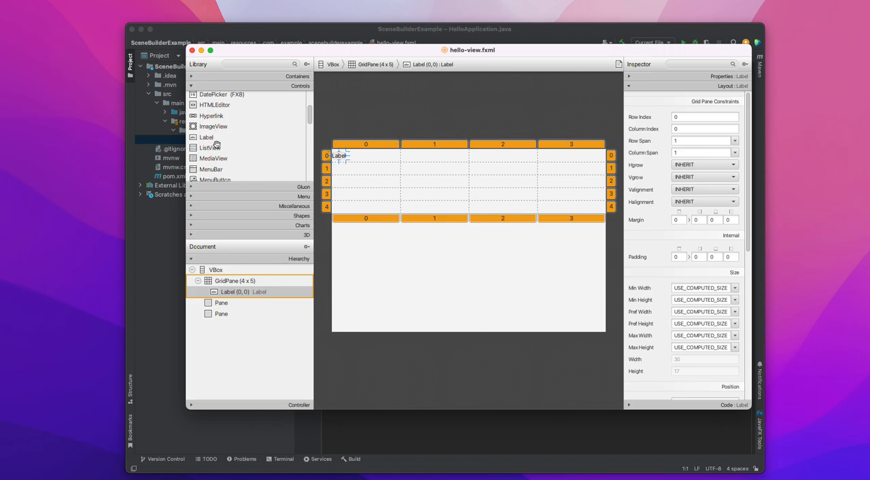
drag(213, 138, 359, 170)
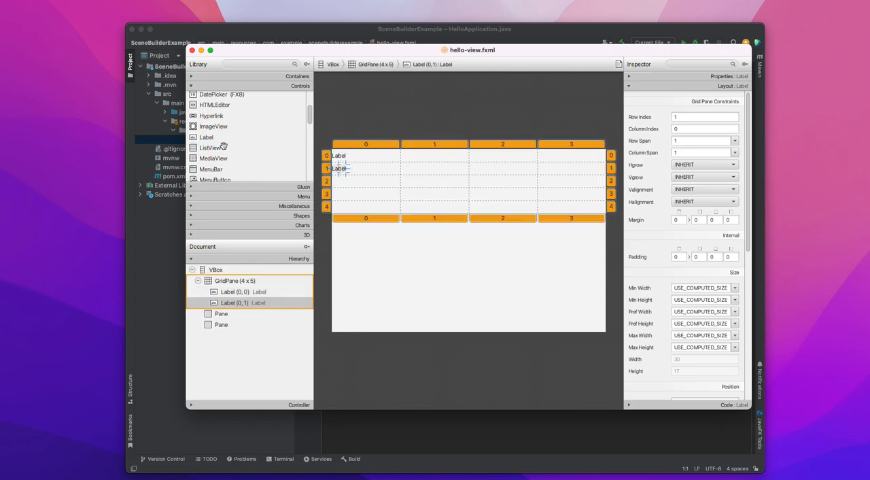
drag(204, 136, 355, 183)
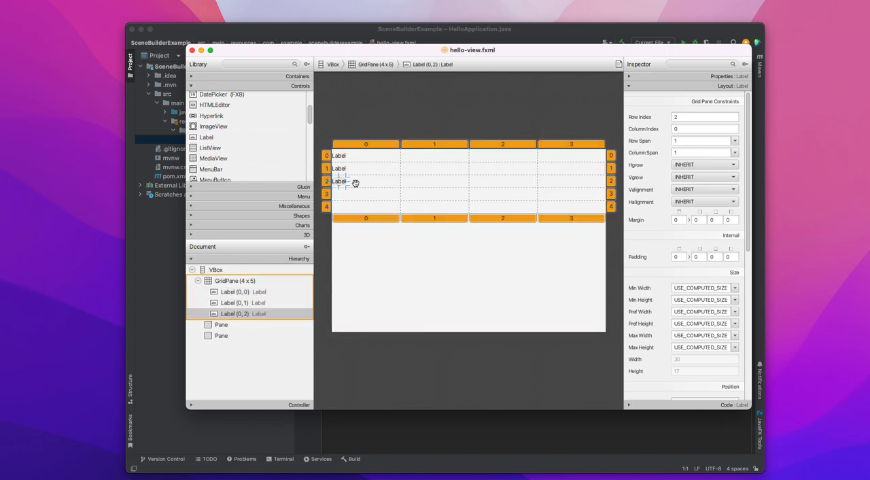
drag(202, 138, 341, 193)
drag(204, 138, 346, 205)
click(401, 154)
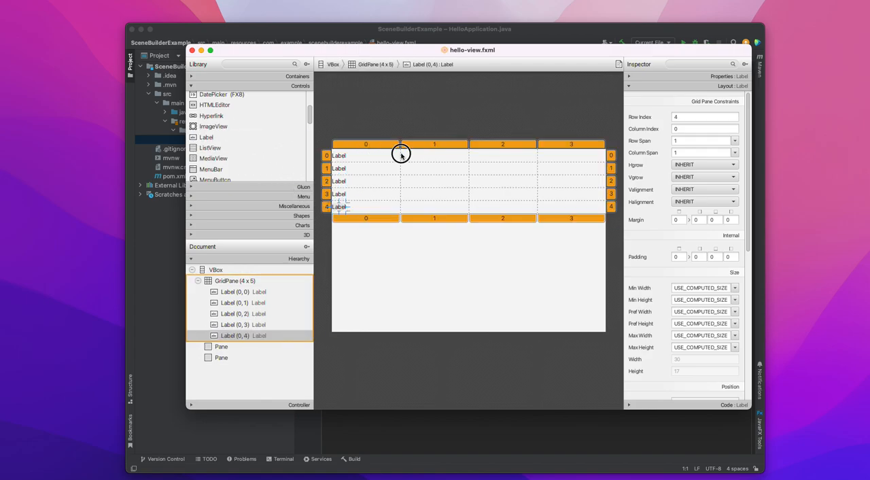
drag(399, 146, 365, 148)
Place a TextField in each of rows 0 to 4 of column 1 and narrow that column by moving its border with column 2.
scroll(272, 144, down, 10)
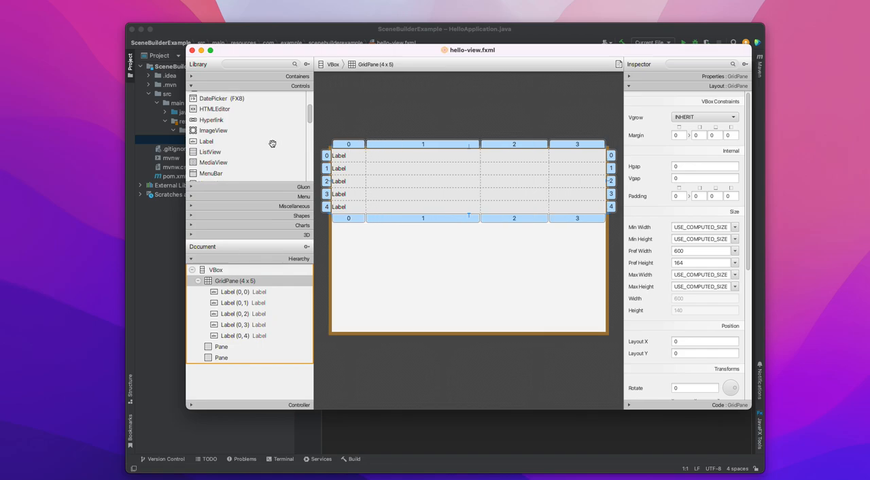
scroll(273, 142, down, 2)
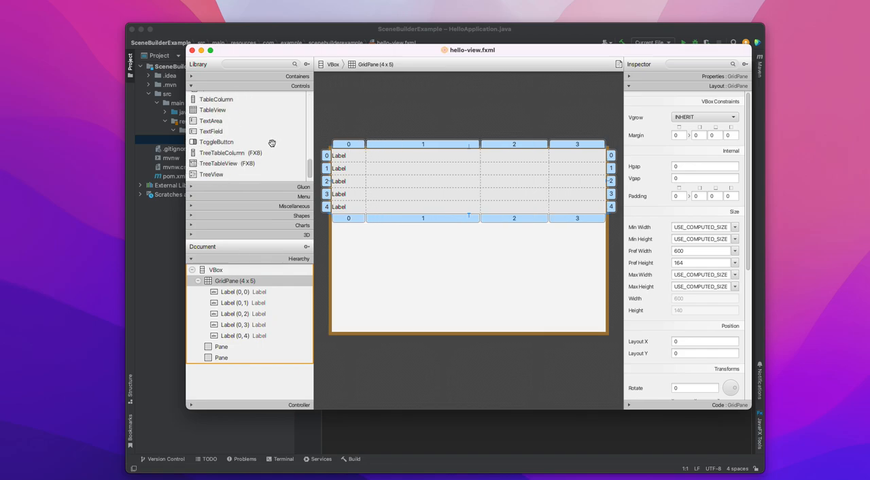
drag(235, 133, 409, 159)
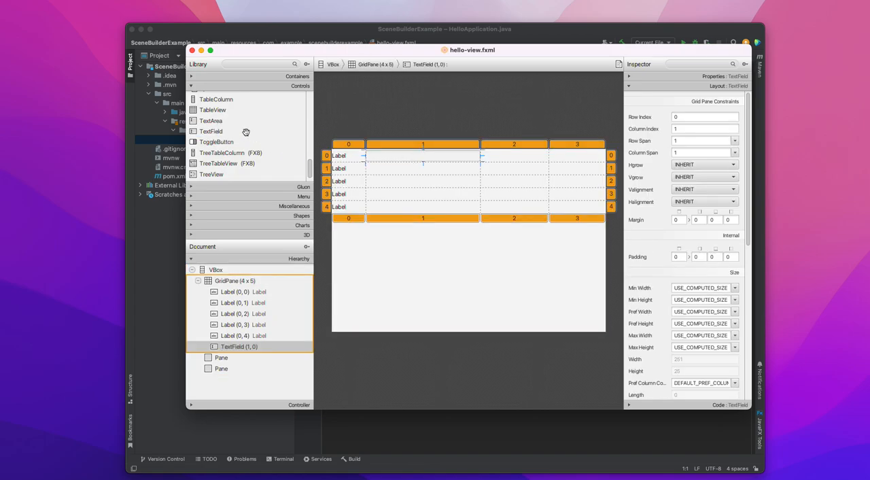
drag(210, 131, 397, 168)
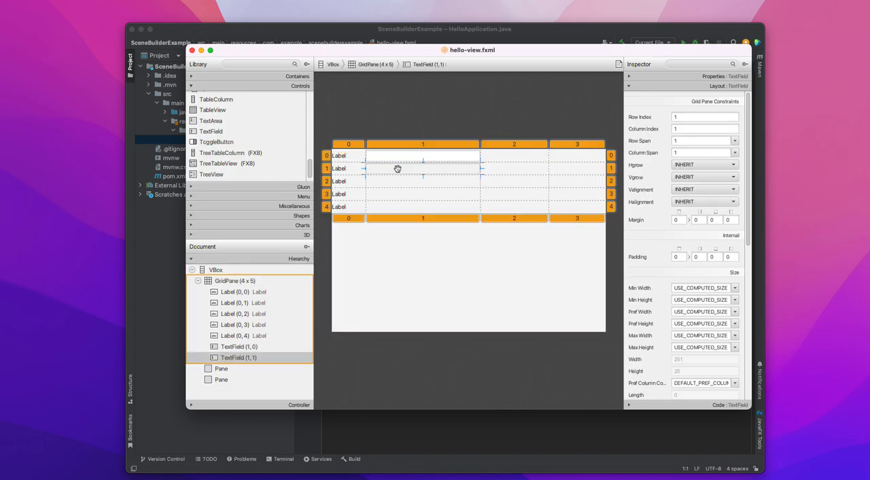
drag(211, 131, 402, 184)
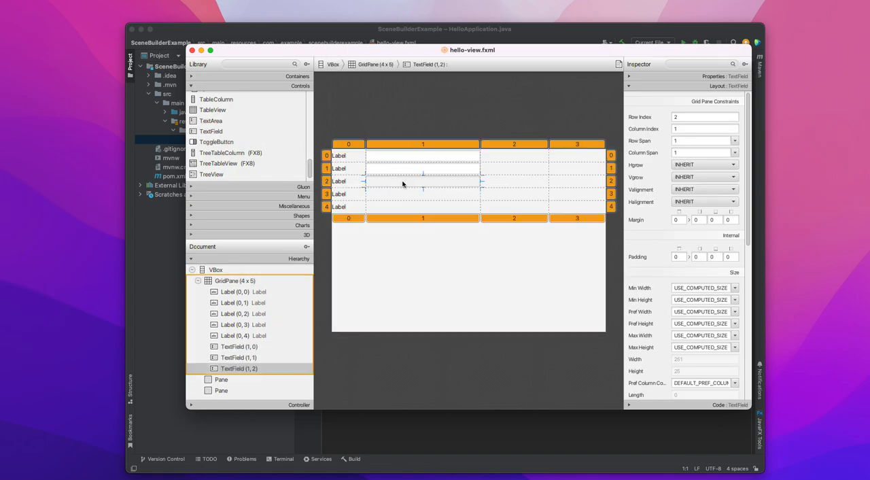
drag(212, 131, 379, 194)
drag(210, 134, 390, 207)
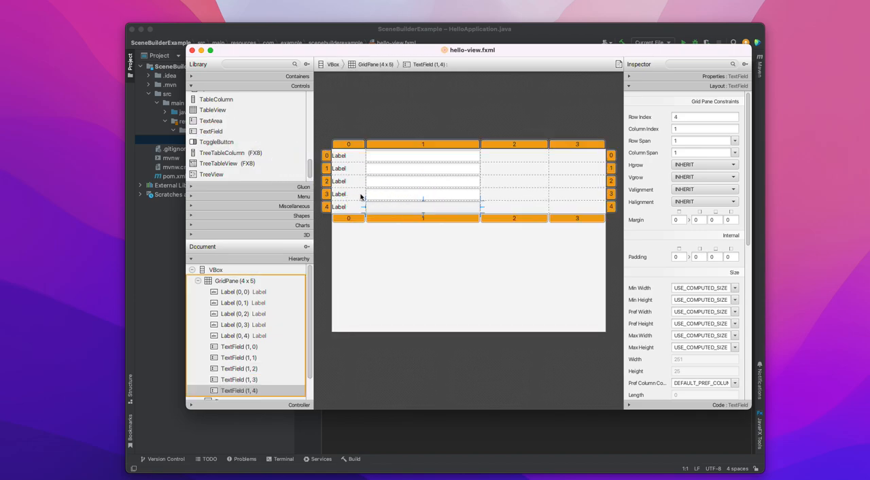
click(481, 144)
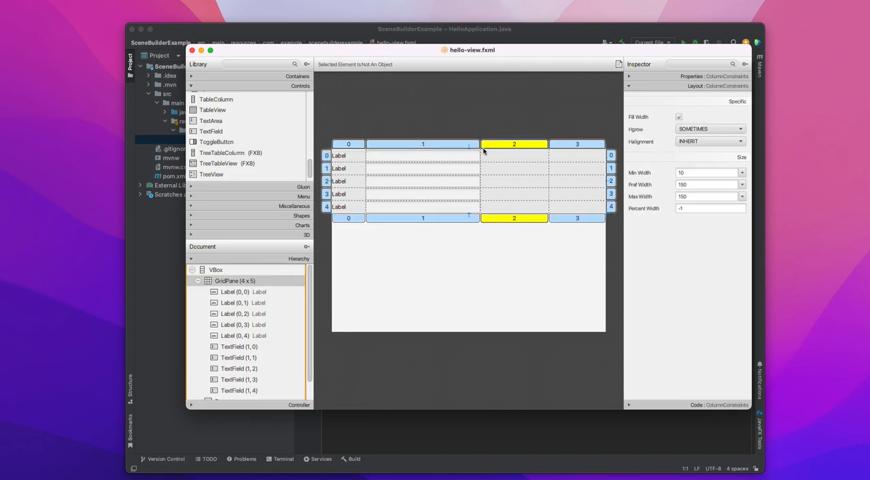
drag(479, 157, 456, 158)
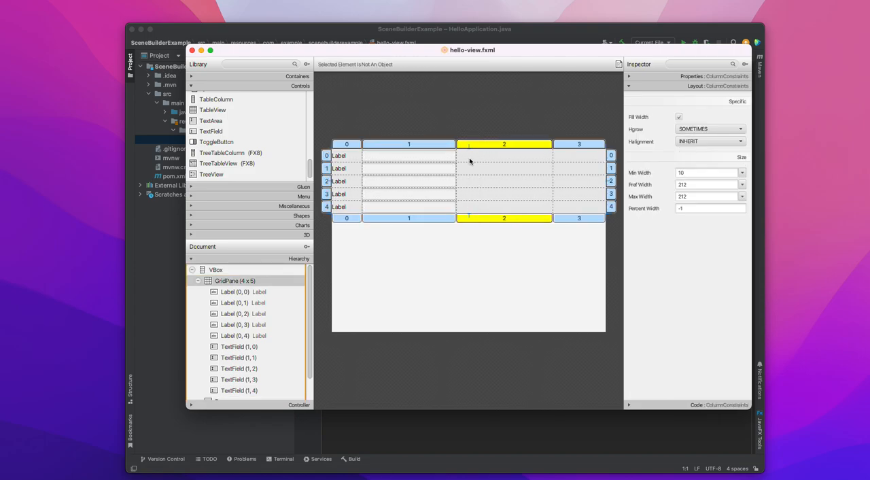
Place a TextField in row 0 of column 3 and widen that column by narrowing column 2.
drag(221, 131, 503, 161)
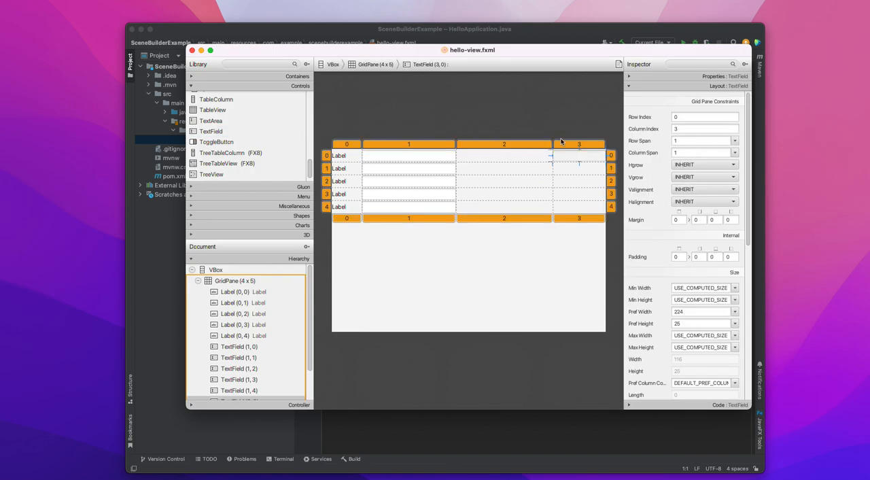
click(547, 182)
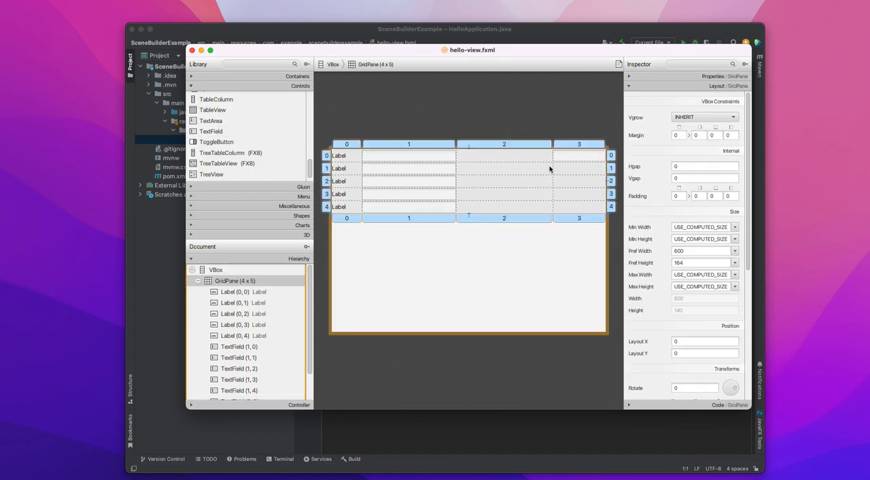
drag(551, 157, 491, 161)
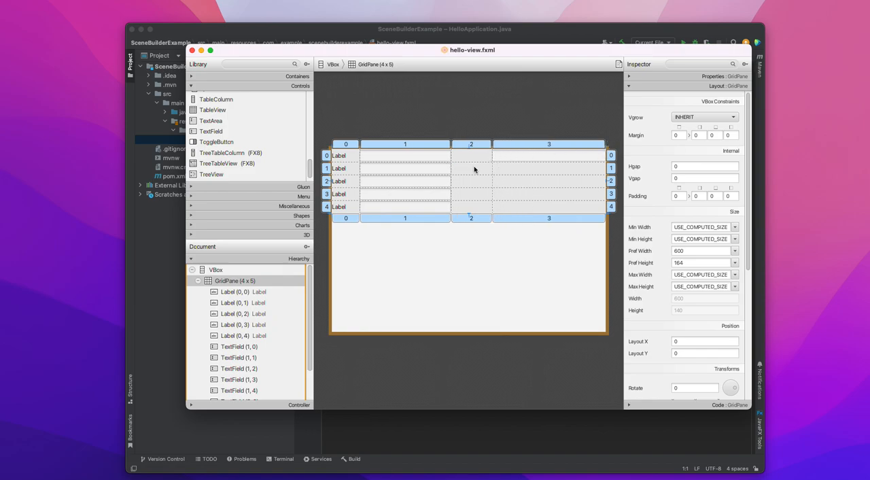
Place a TextField in each of rows 1 to 4 of column 3 in the GridPane.
drag(218, 132, 523, 171)
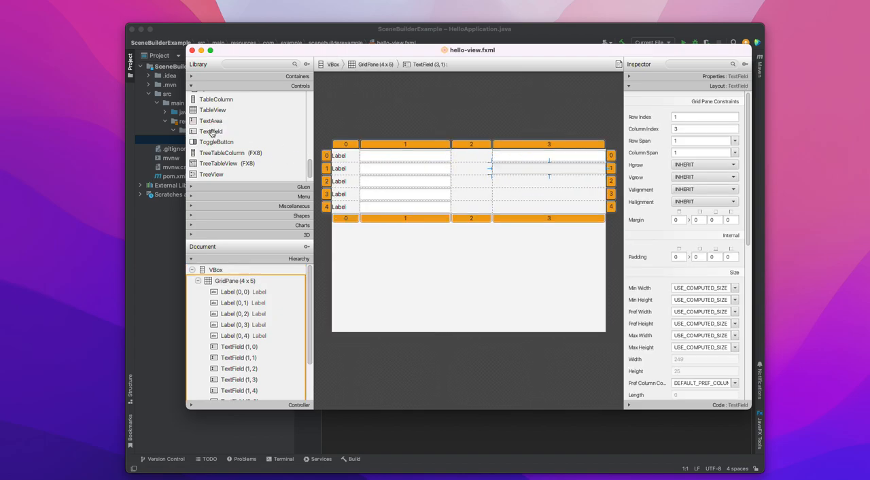
drag(211, 131, 546, 182)
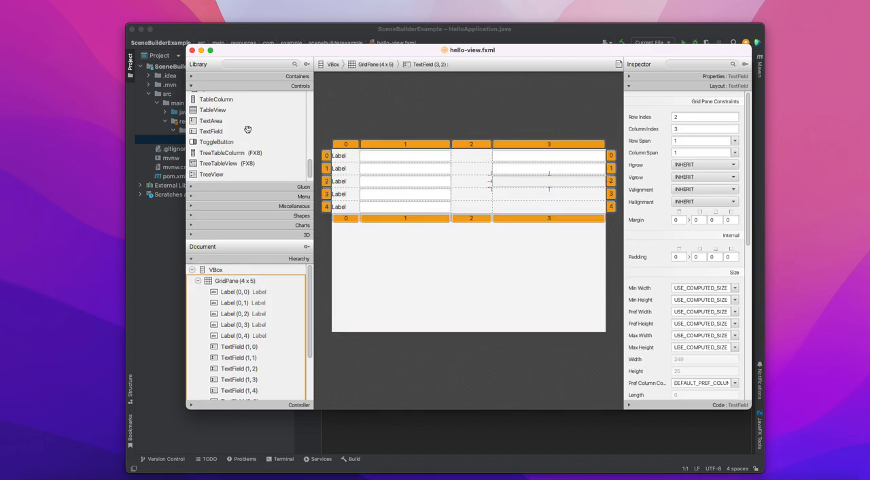
drag(211, 132, 549, 196)
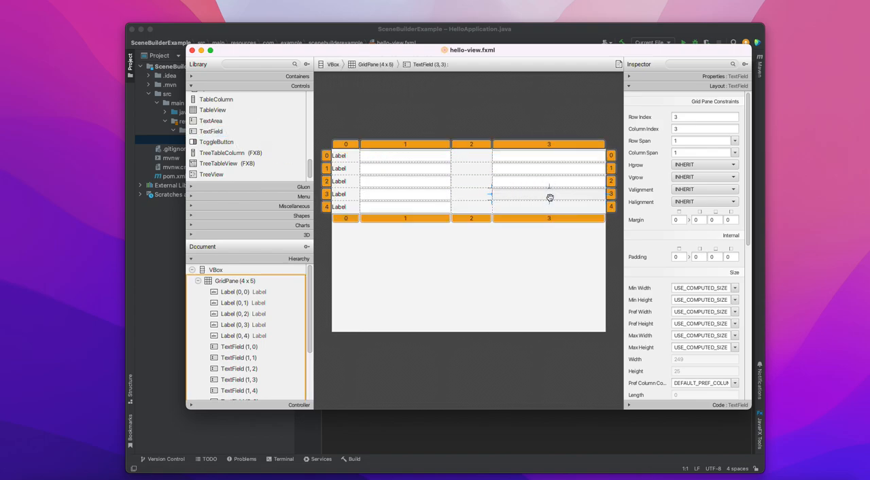
drag(210, 131, 528, 205)
Place a Label in each of rows 0 to 4 of column 2 in the GridPane.
scroll(222, 123, down, 1)
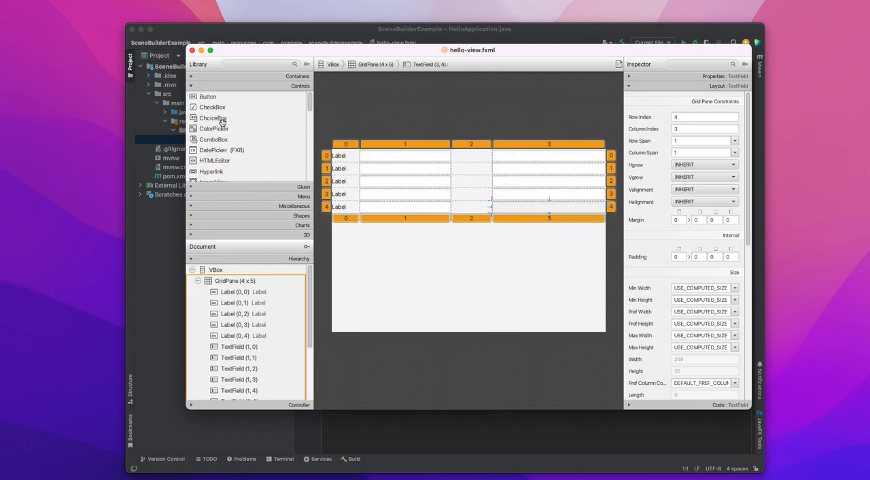
scroll(221, 123, up, 5)
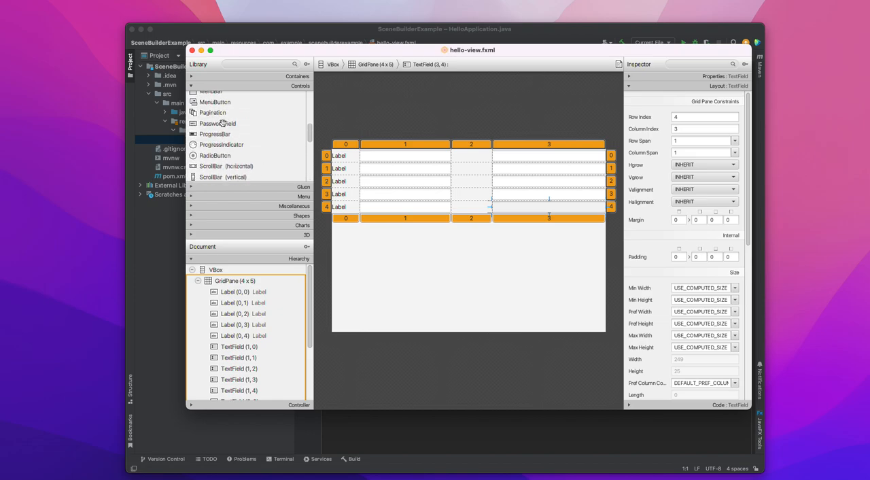
scroll(222, 123, up, 3)
drag(216, 113, 488, 154)
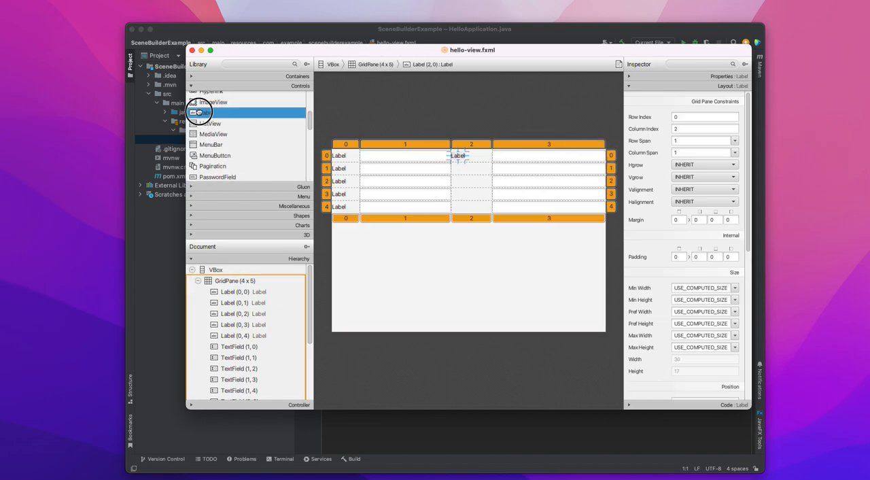
drag(201, 112, 460, 170)
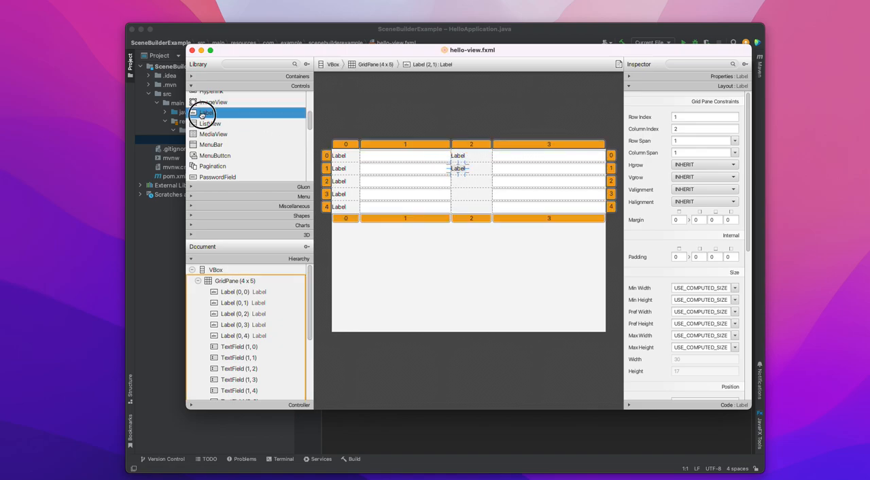
drag(201, 114, 460, 180)
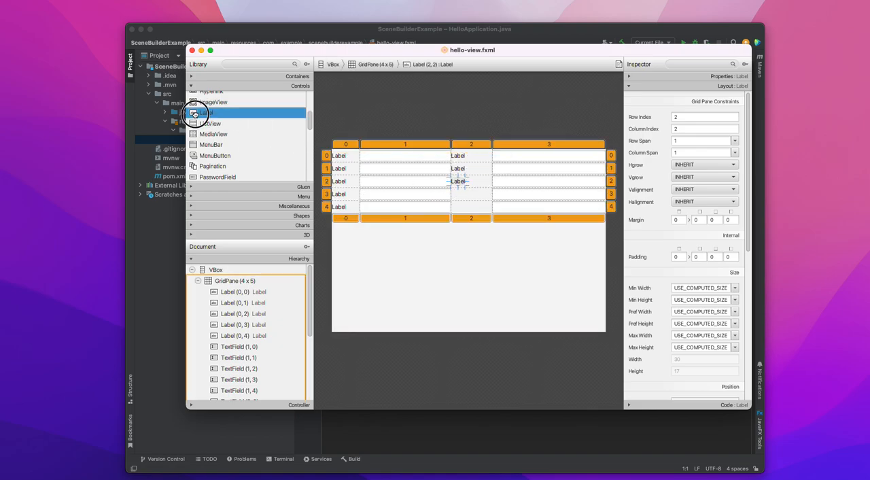
drag(194, 114, 460, 195)
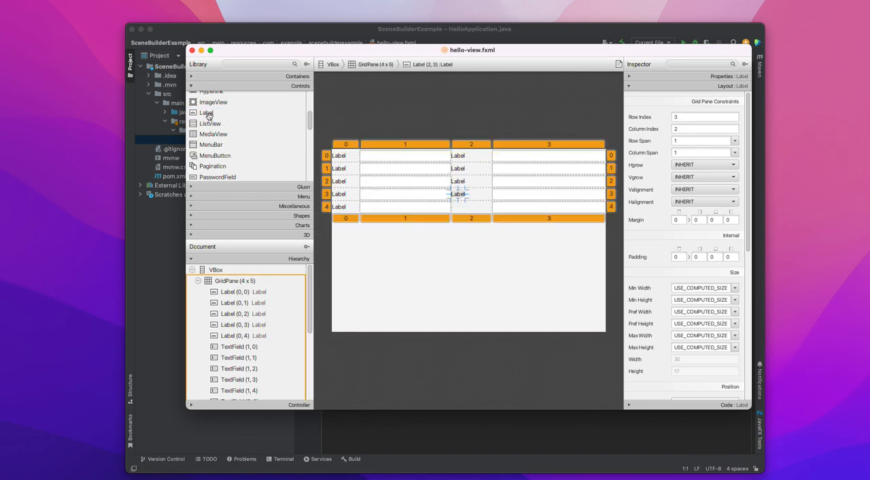
drag(207, 116, 459, 207)
Change the row 0 label texts to "Name" in column 0 and "Phone" in column 2.
click(338, 156)
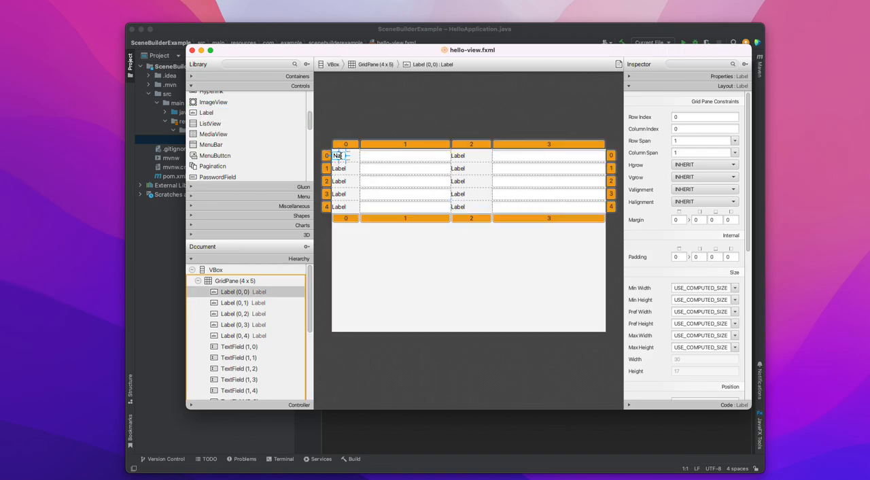
text(Name)
key(Return)
double_click(459, 156)
text(F)
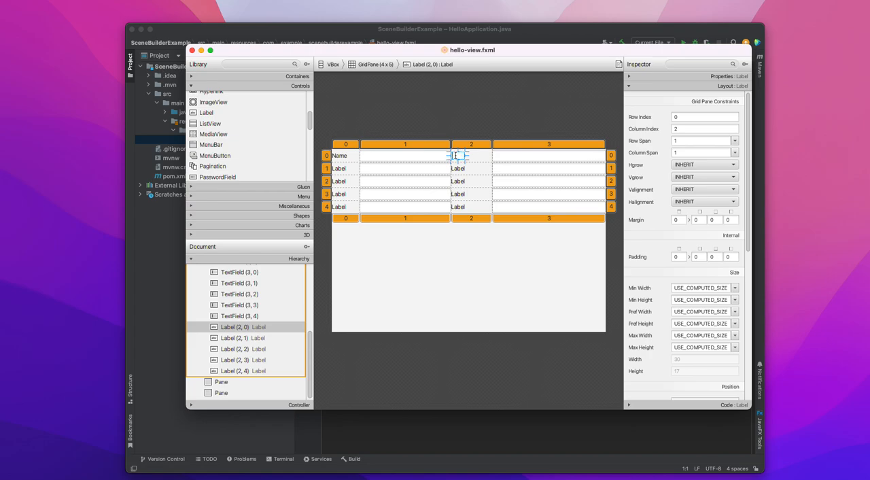
key(Return)
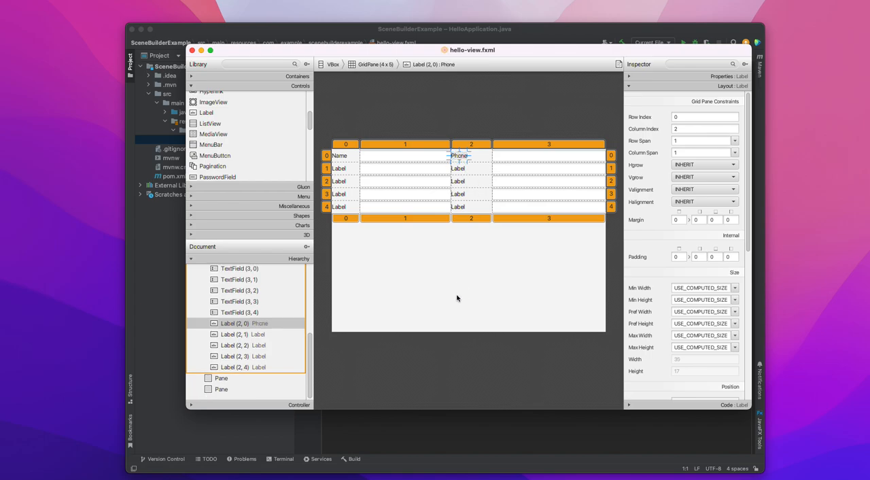
Examine the inspector settings of the Pane below the grid, the GridPane and its column 0.
click(379, 241)
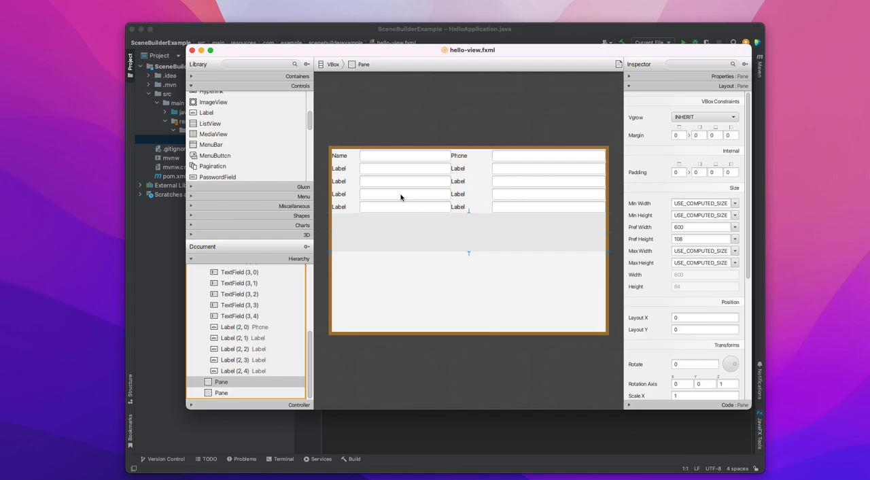
click(469, 209)
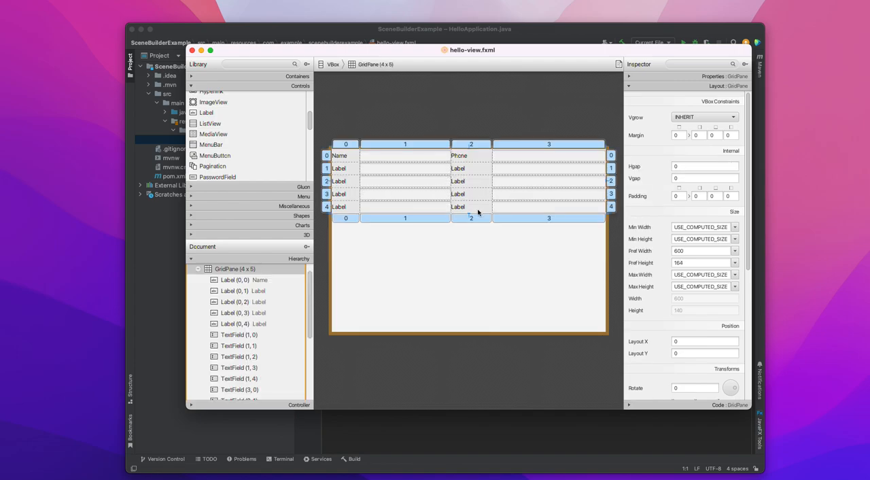
click(336, 144)
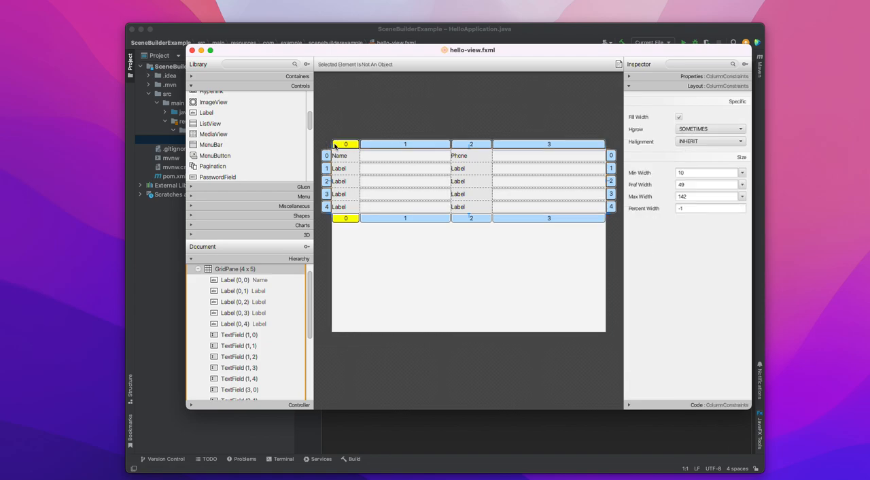
click(245, 270)
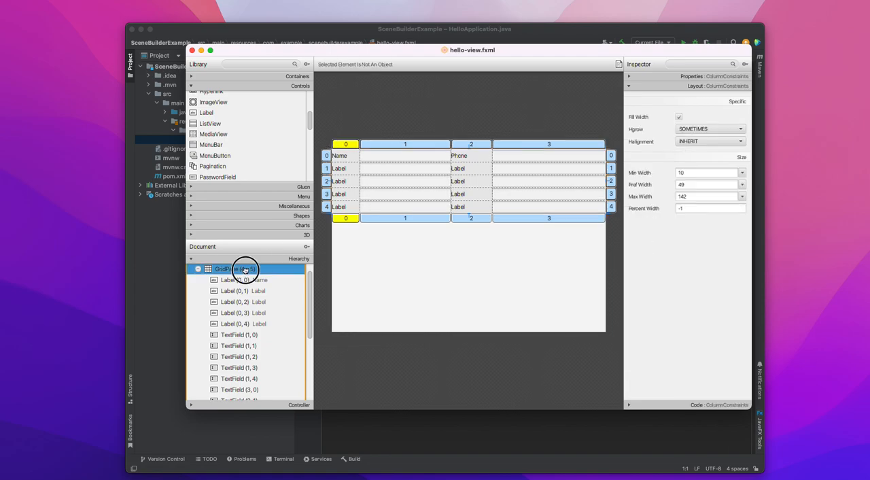
click(710, 86)
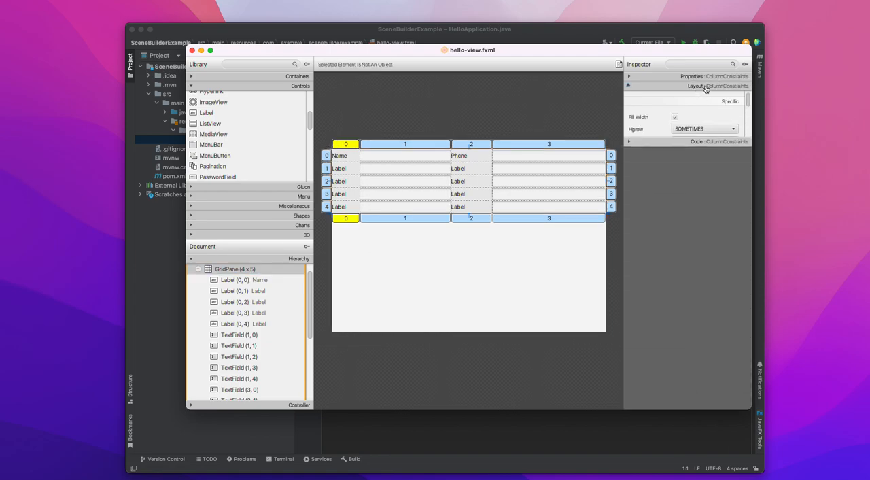
click(710, 86)
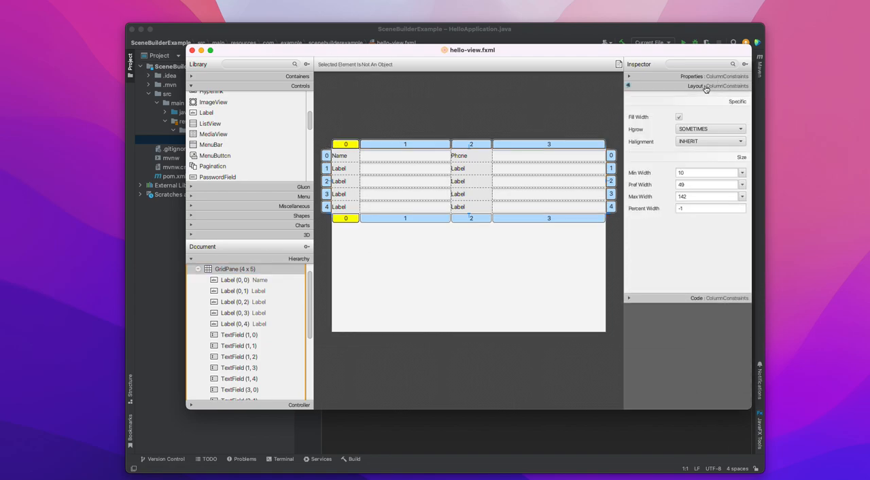
click(664, 75)
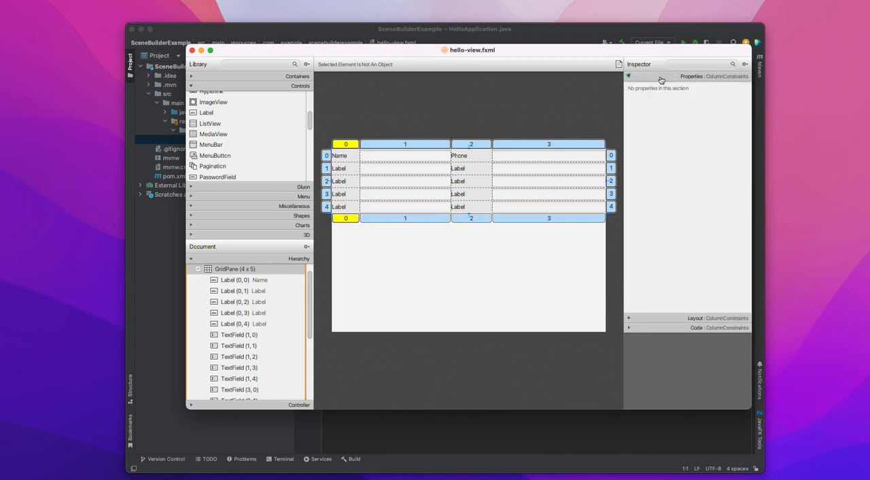
click(660, 78)
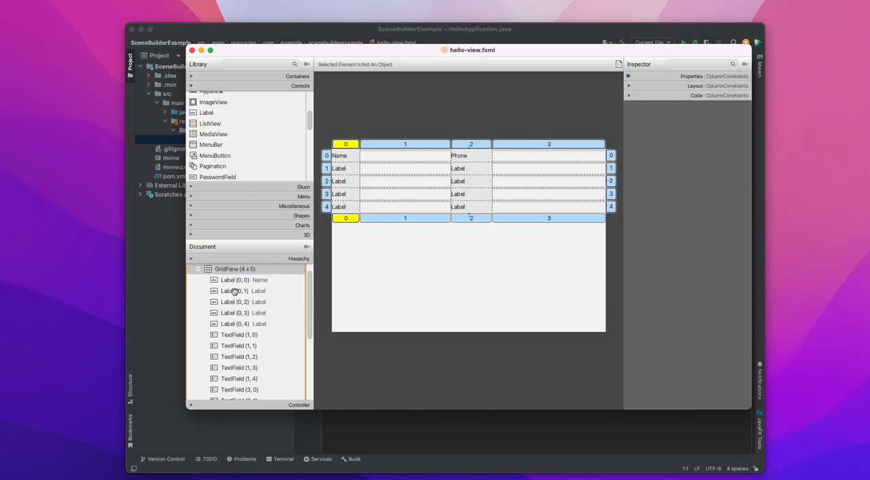
Set the root VBox's spacing to 10 and its padding to 10 on all four sides.
scroll(235, 292, up, 1)
click(215, 271)
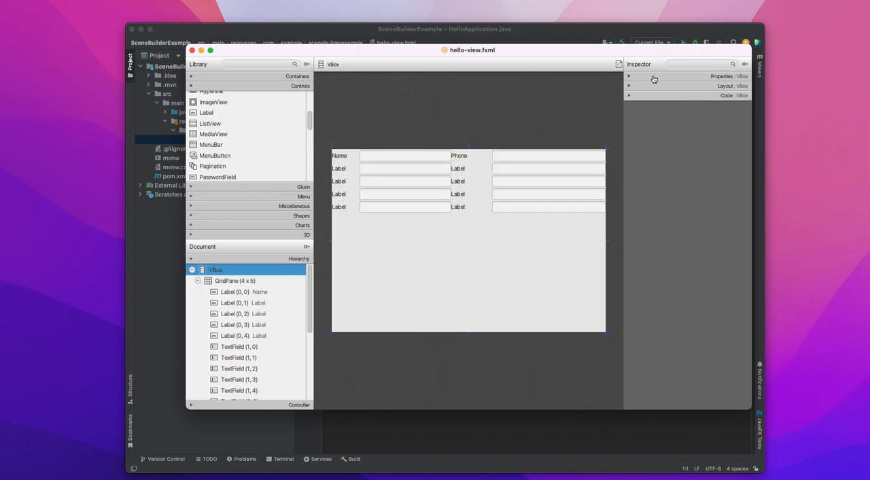
click(672, 86)
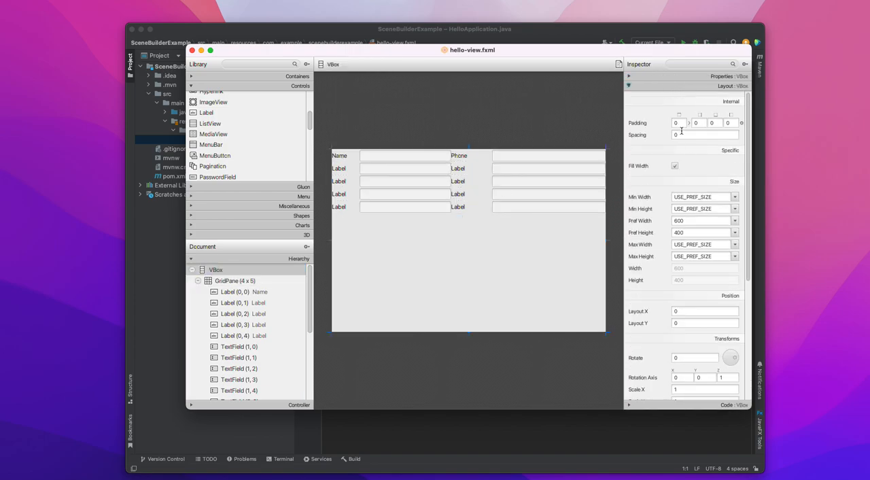
click(682, 133)
click(676, 123)
text(10)
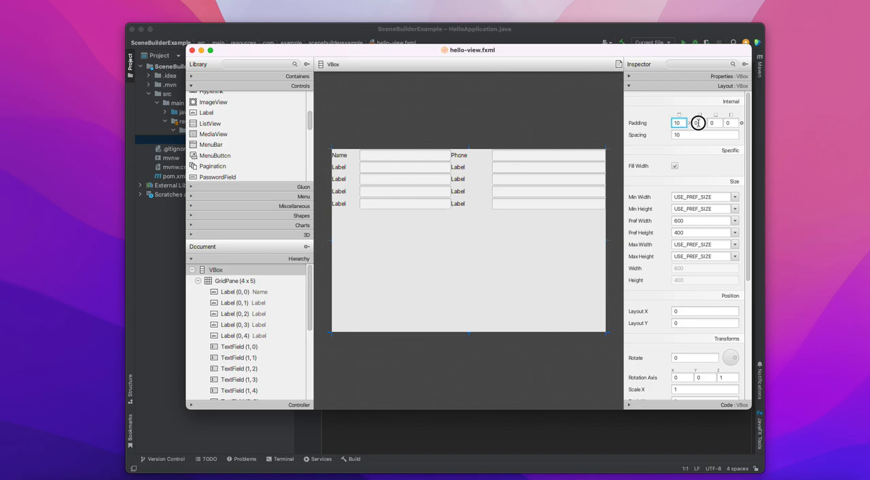
click(697, 123)
text(10)
click(712, 122)
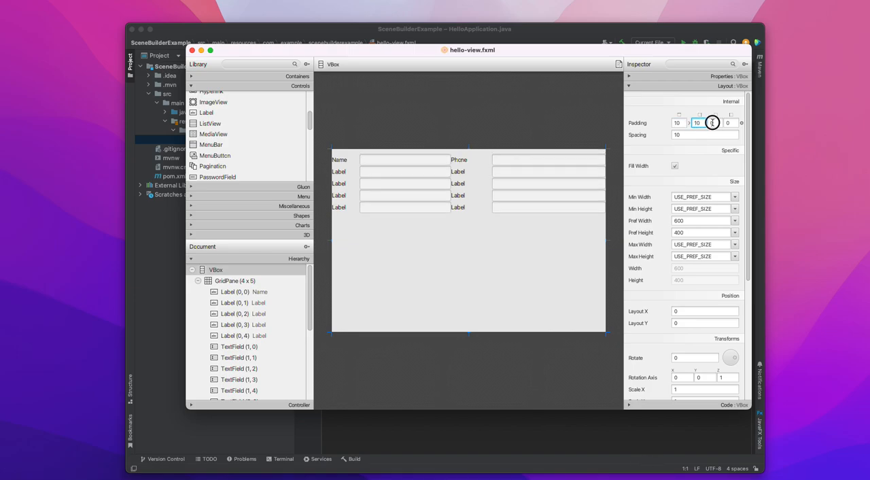
click(727, 123)
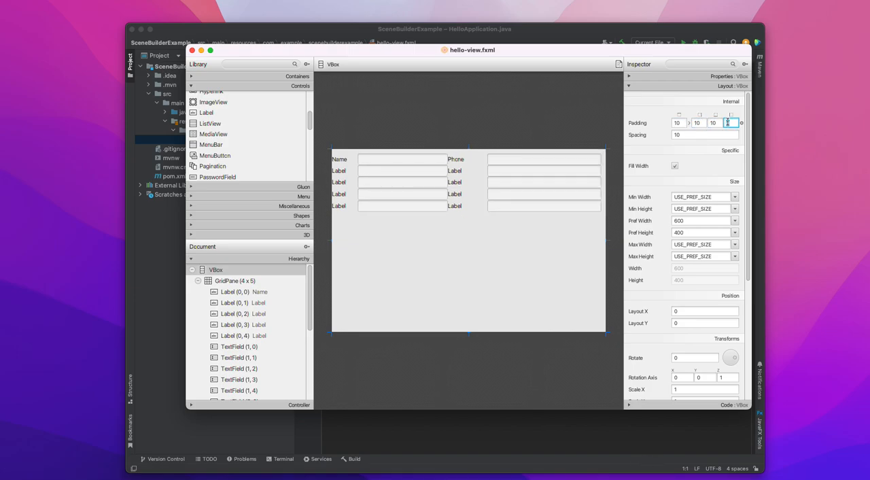
key(Return)
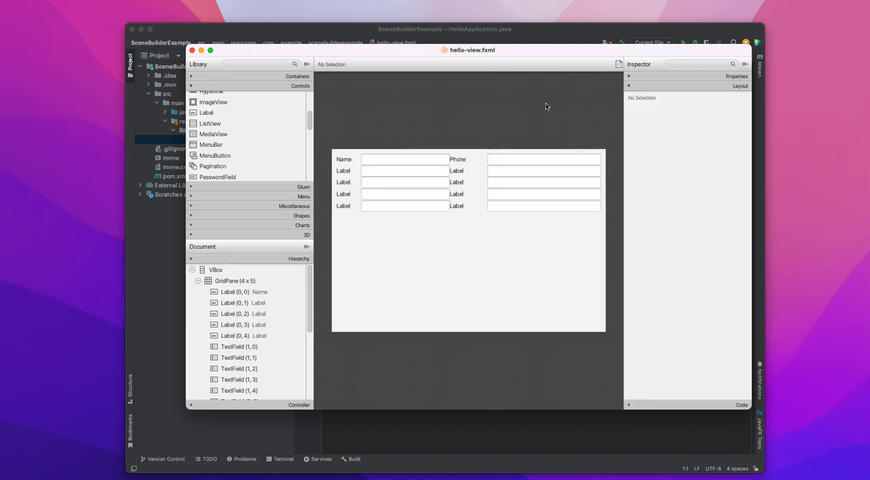
click(462, 174)
click(370, 218)
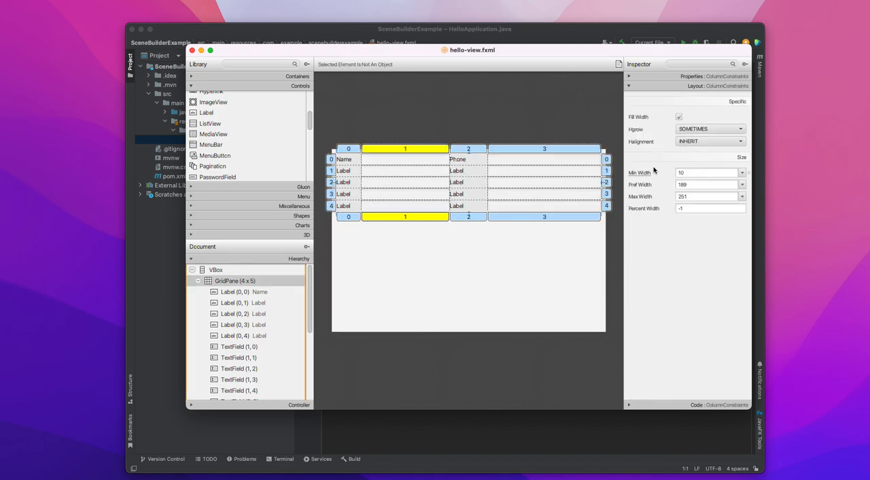
click(690, 77)
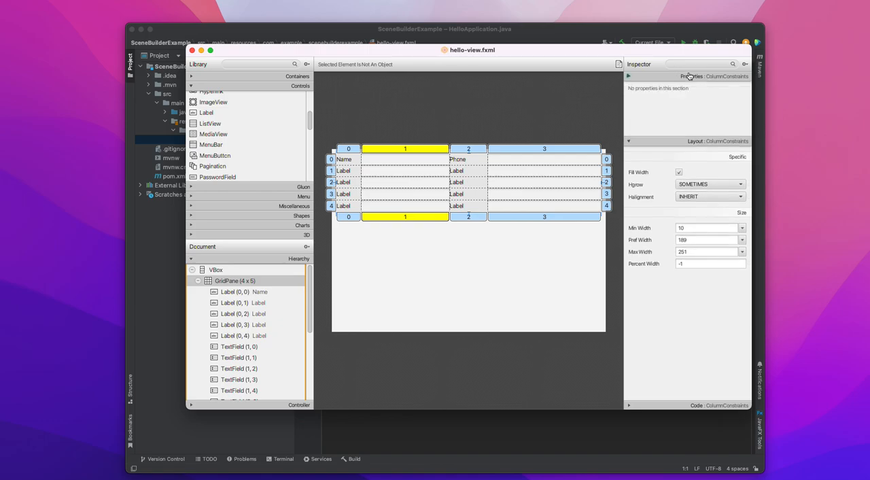
click(642, 76)
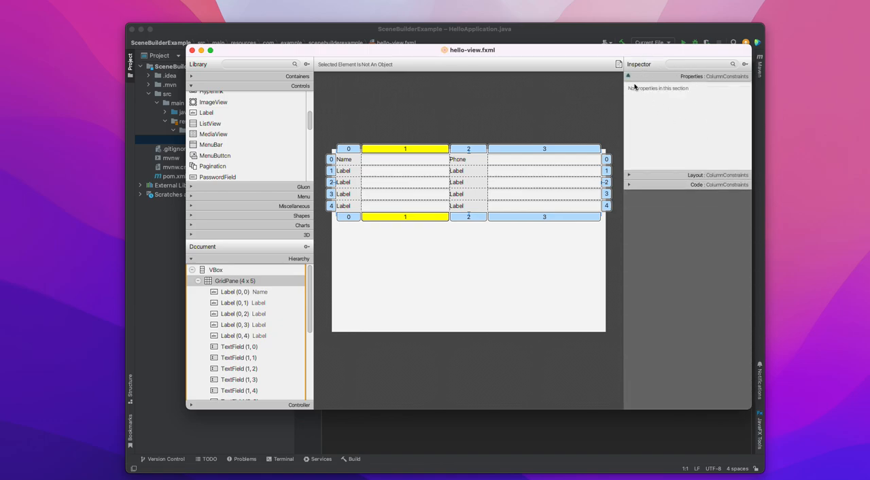
Select all labels and text fields in the GridPane and set their padding to 10 on all four sides.
click(421, 175)
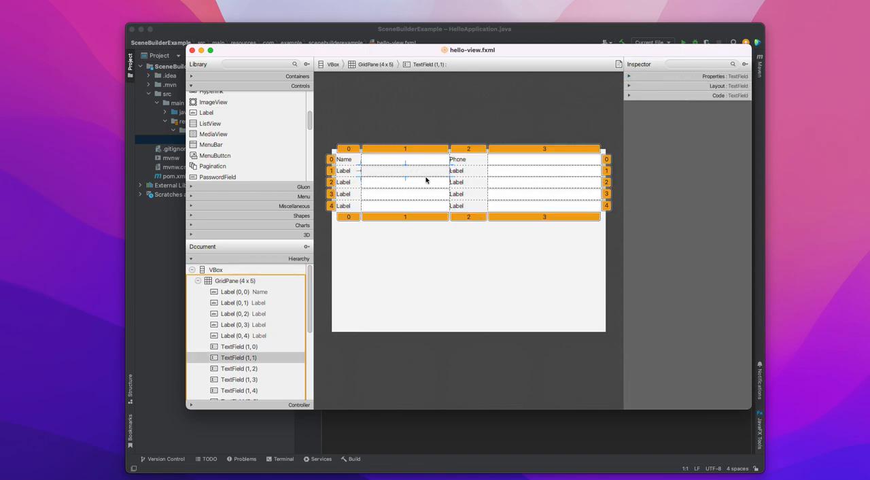
key(super+a)
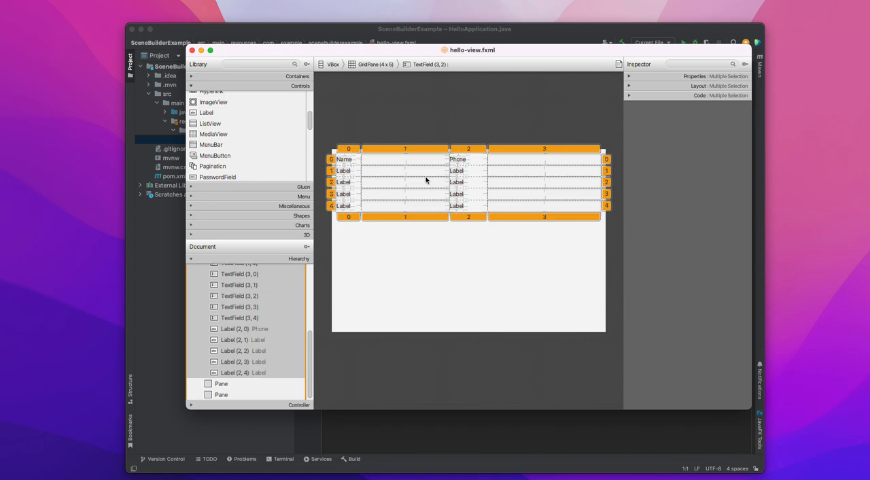
click(631, 87)
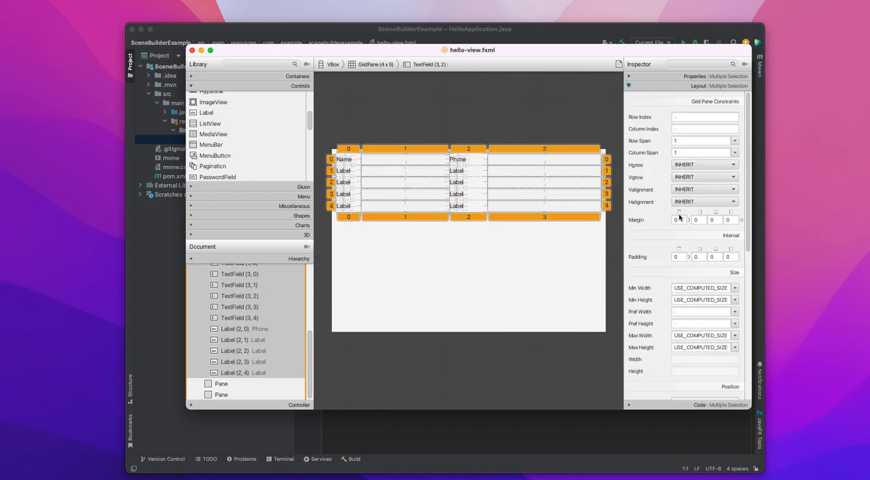
click(678, 257)
text(10)
click(696, 257)
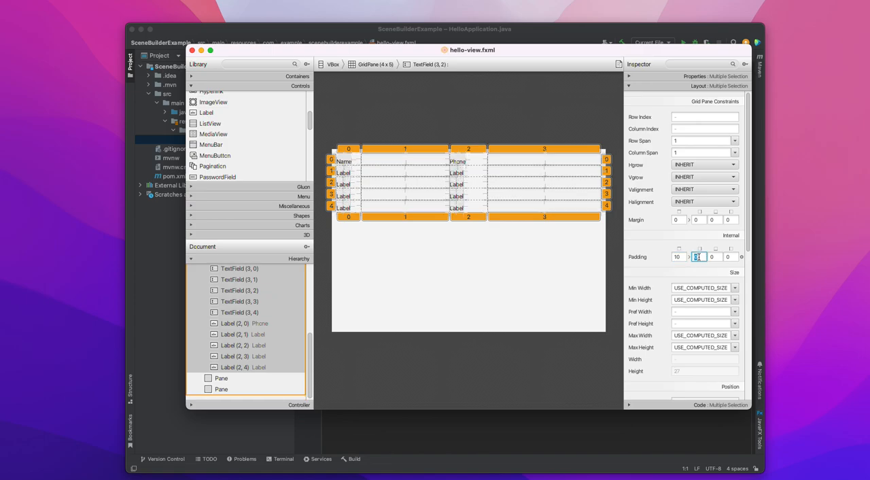
click(717, 257)
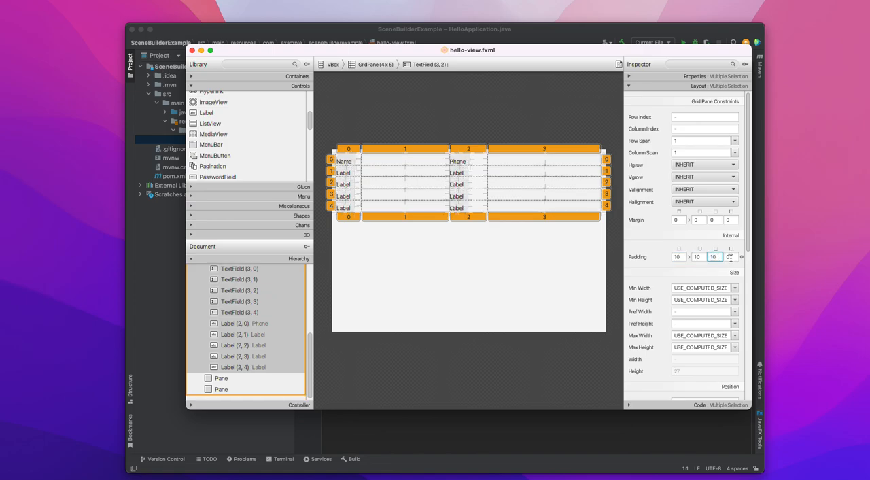
click(730, 257)
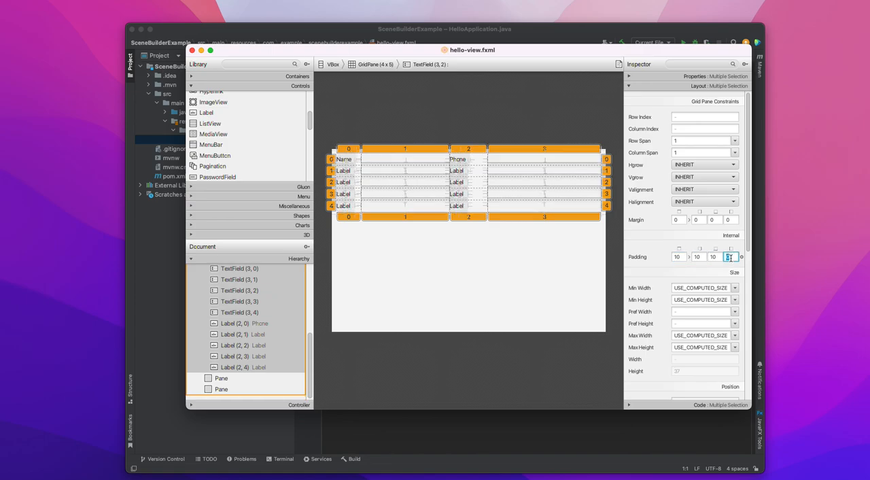
text(10)
click(561, 134)
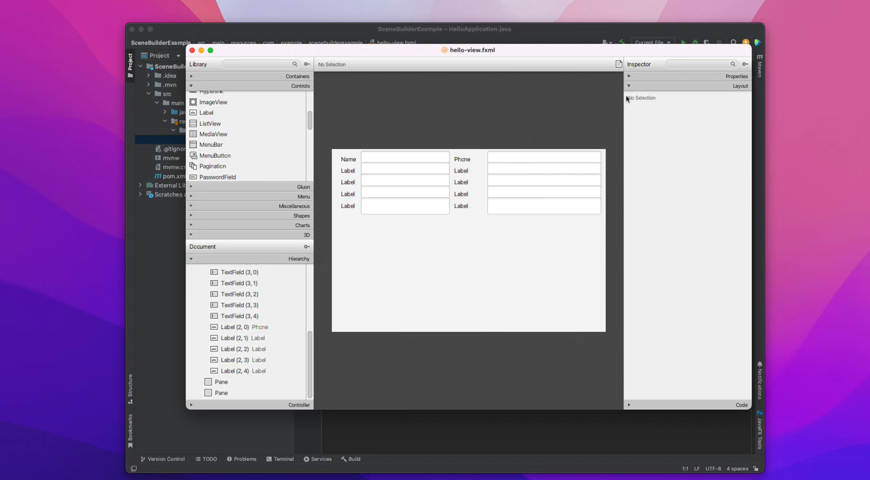
click(639, 87)
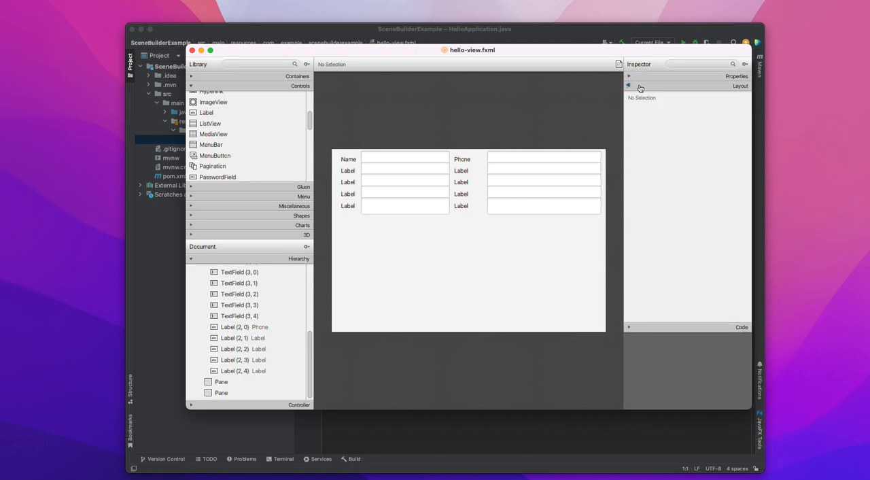
click(335, 268)
click(369, 242)
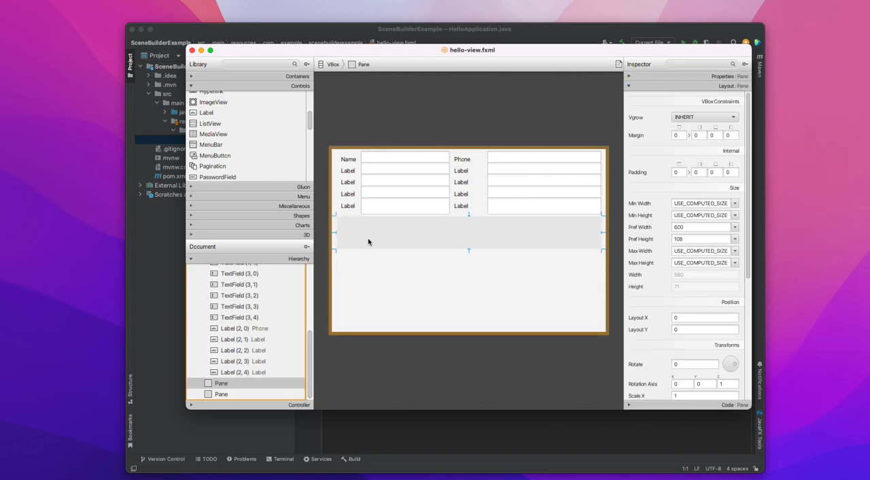
click(384, 209)
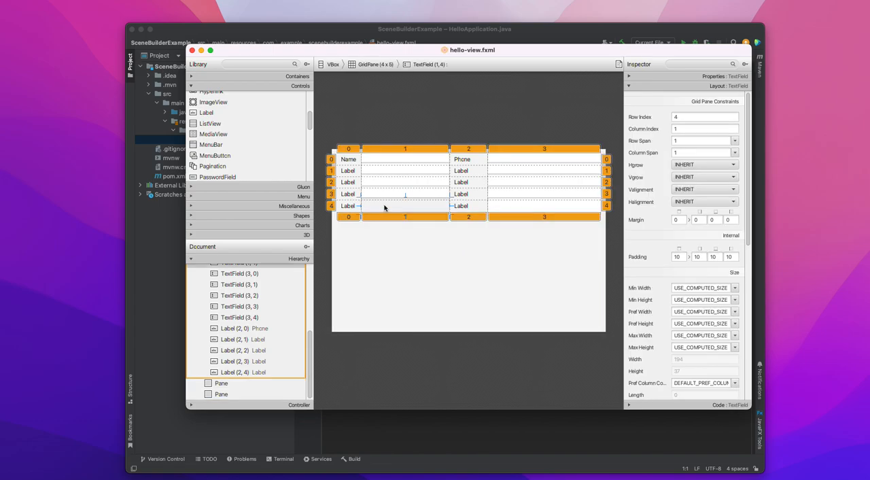
click(348, 205)
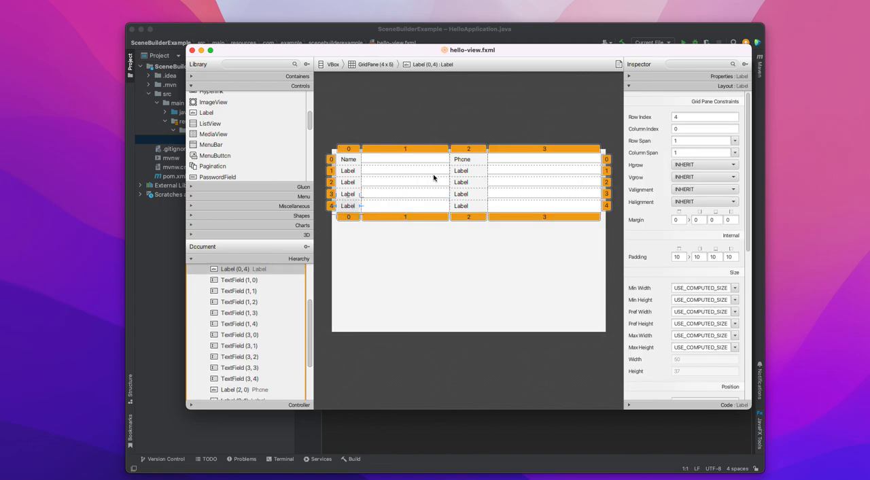
click(374, 219)
click(374, 231)
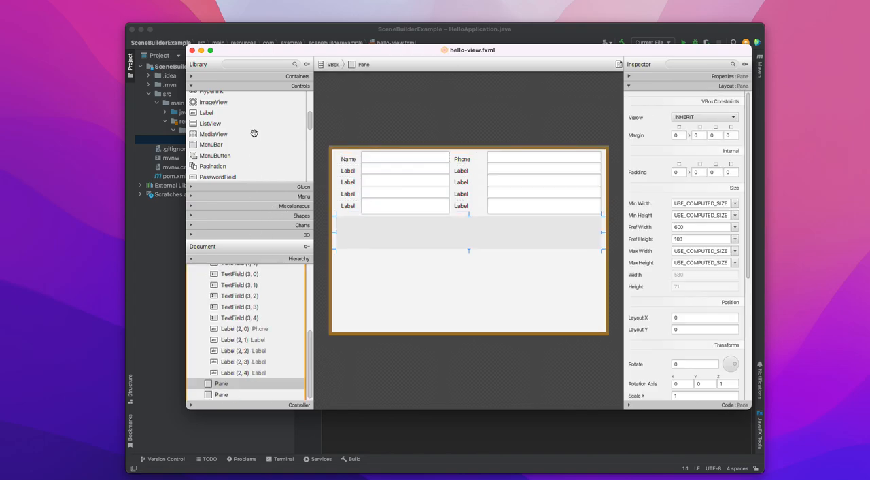
Place two Buttons side by side in the Pane directly below the GridPane, with the second at about X 323, Y 32.
scroll(253, 133, up, 5)
drag(211, 97, 229, 100)
click(385, 233)
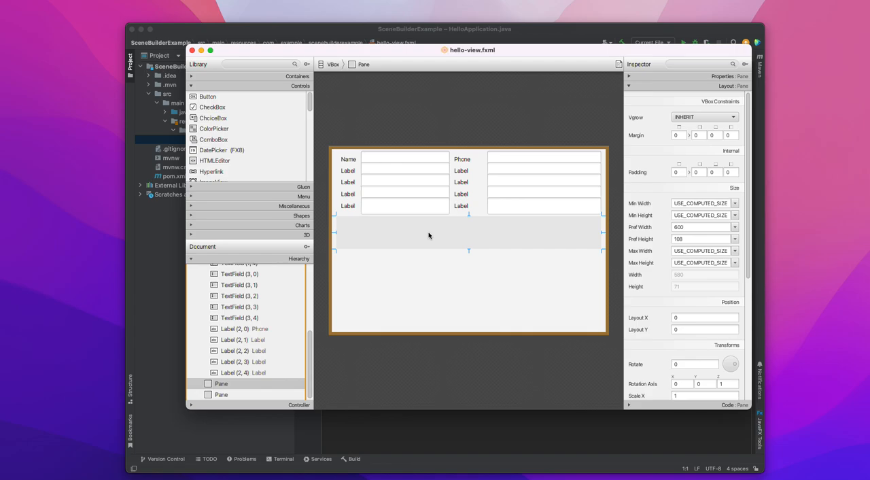
drag(207, 96, 426, 236)
drag(208, 97, 502, 237)
drag(425, 236, 433, 237)
drag(500, 235, 496, 236)
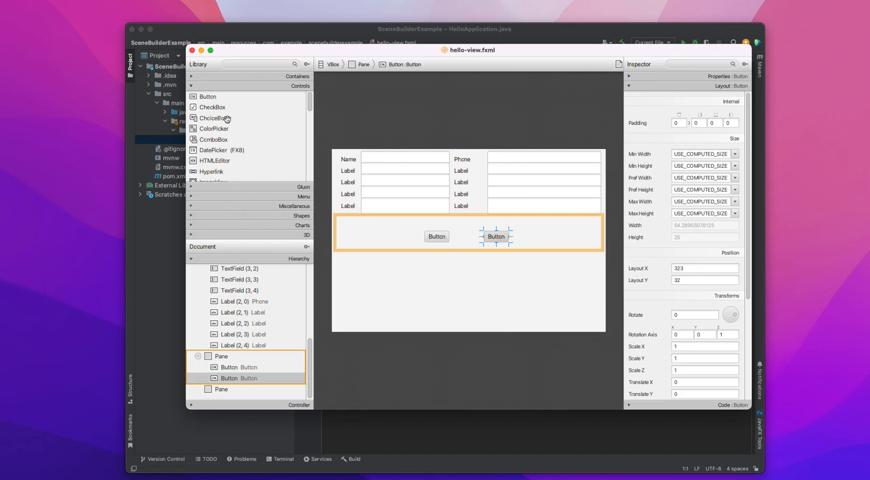
Place a TextArea in the lower Pane and shorten it from its upper edge to a height of about 136.
scroll(215, 125, down, 5)
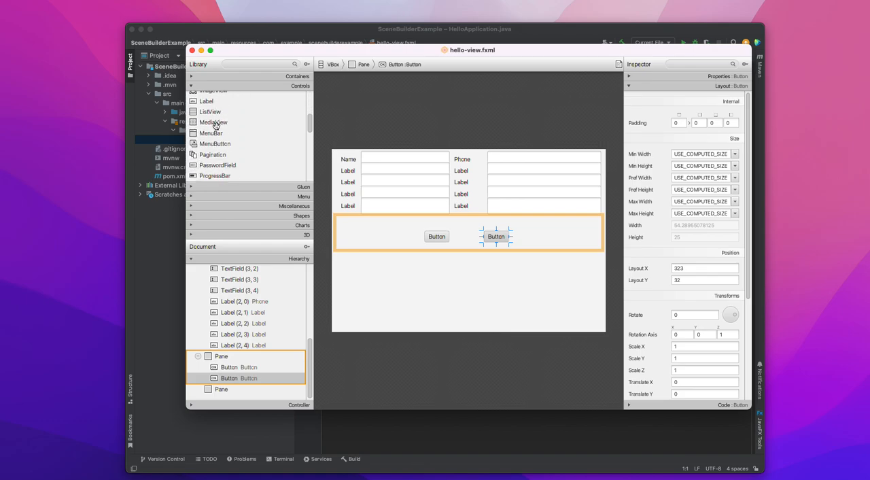
scroll(215, 125, down, 4)
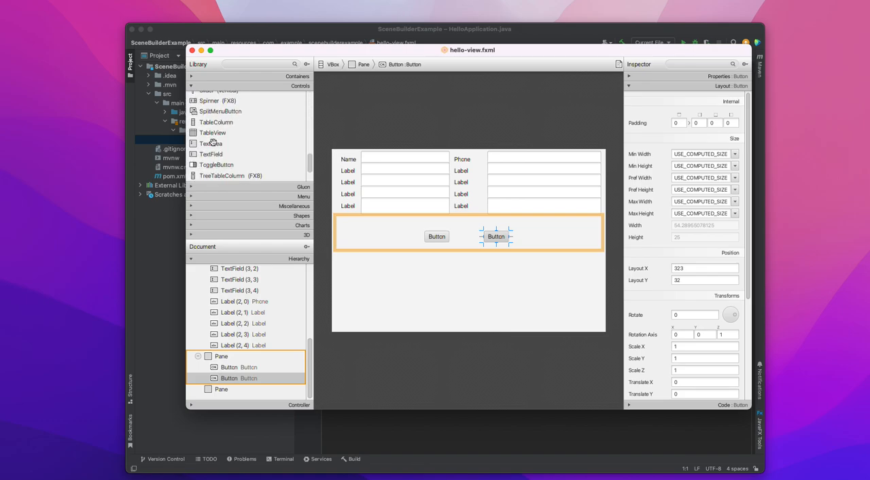
drag(211, 143, 411, 282)
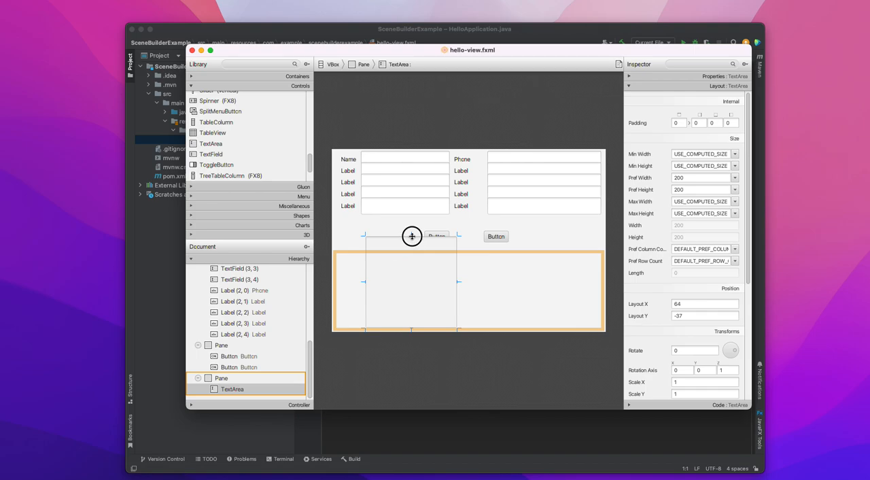
drag(411, 235, 411, 265)
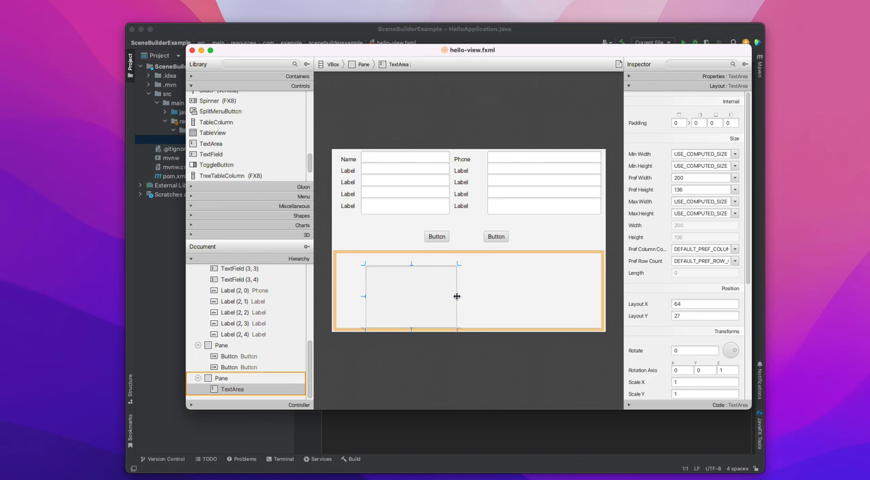
Widen the TextArea to about 489 and reposition it in the lower Pane at about X 54, Y 14.
drag(456, 296, 588, 289)
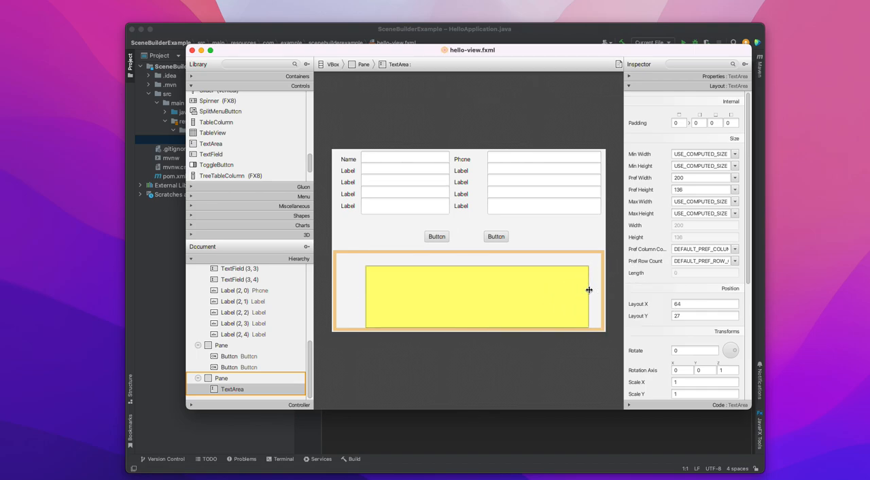
drag(505, 296, 500, 291)
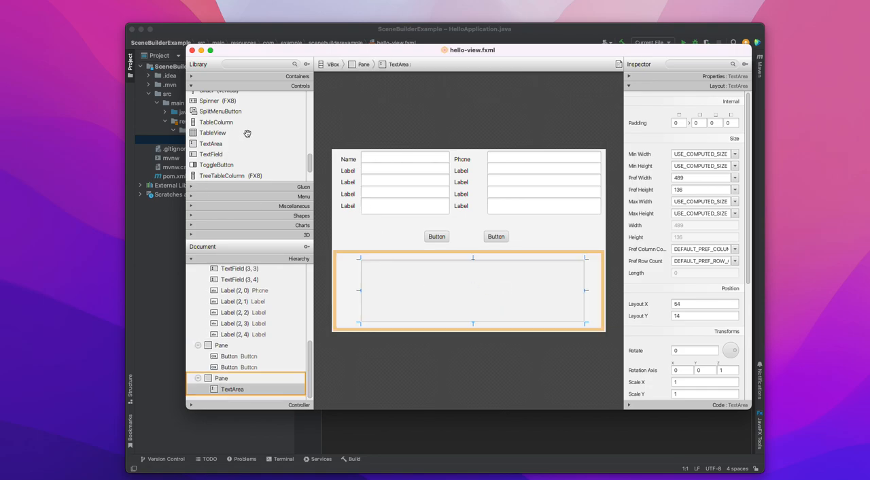
click(408, 107)
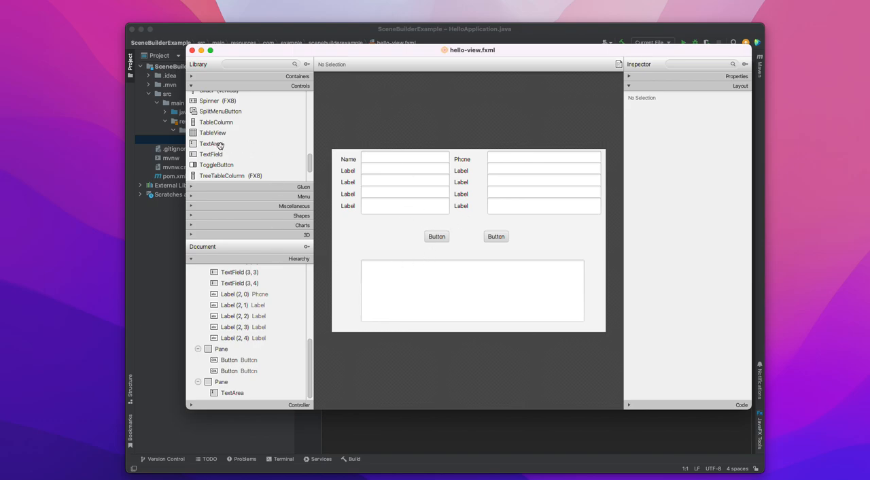
Look through the control and container types available in the component library.
scroll(222, 130, up, 5)
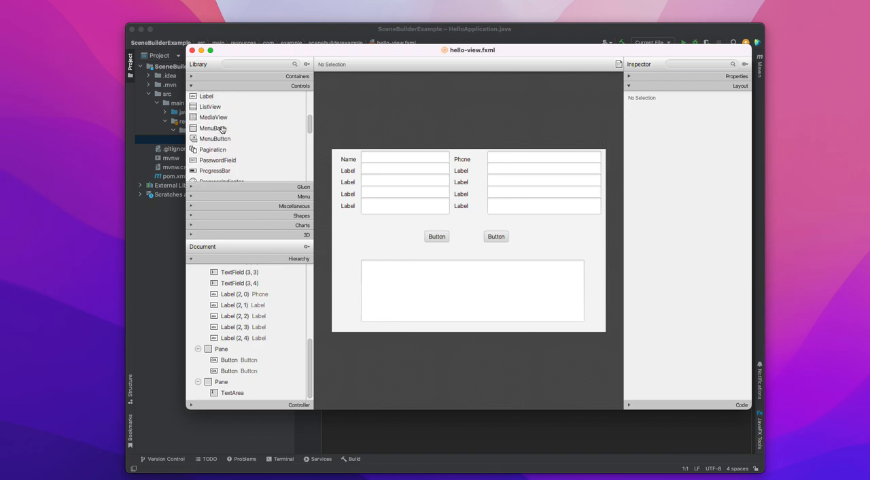
scroll(222, 129, up, 2)
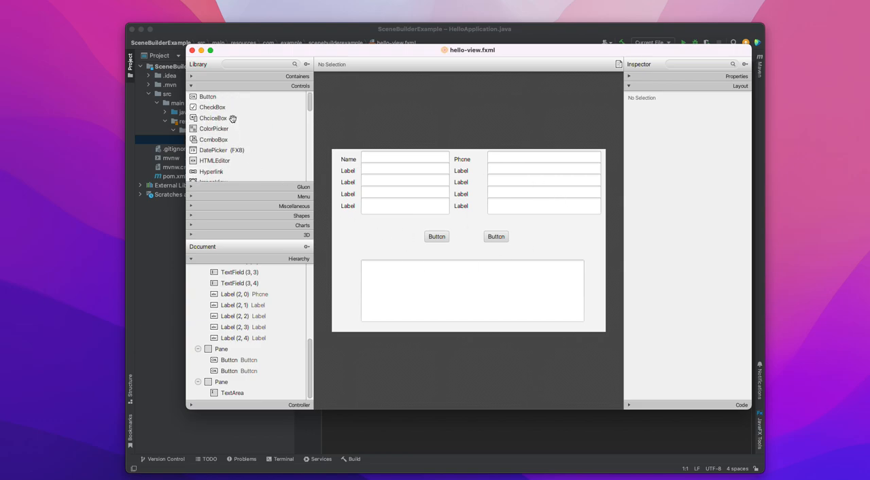
click(250, 77)
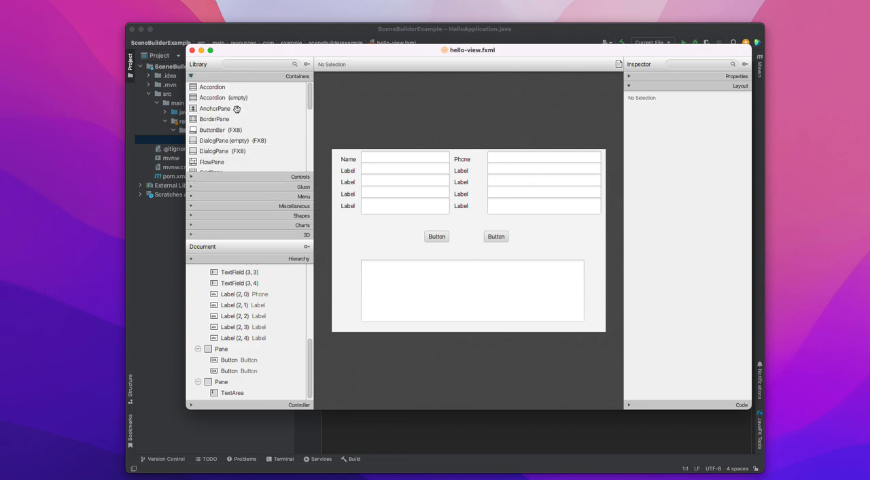
scroll(250, 142, down, 3)
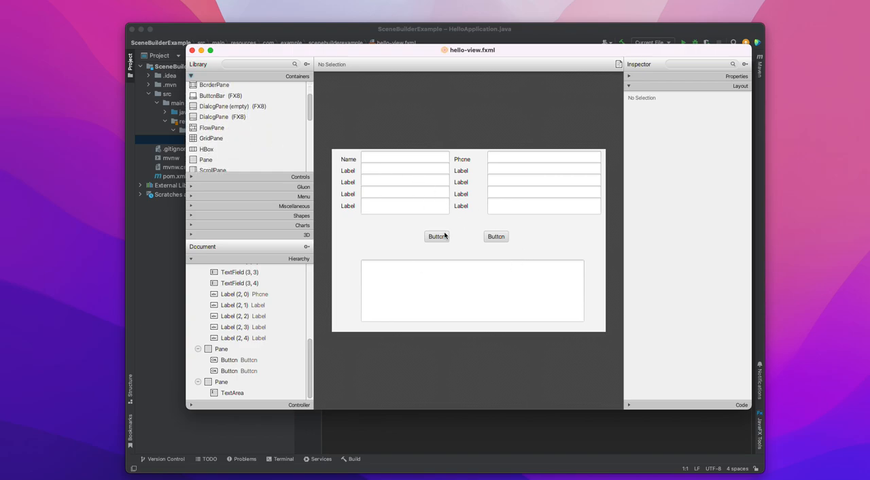
Examine how the GridPane, the button Pane and the TextArea Pane are nested in the VBox, and review the other available containers.
scroll(243, 299, up, 10)
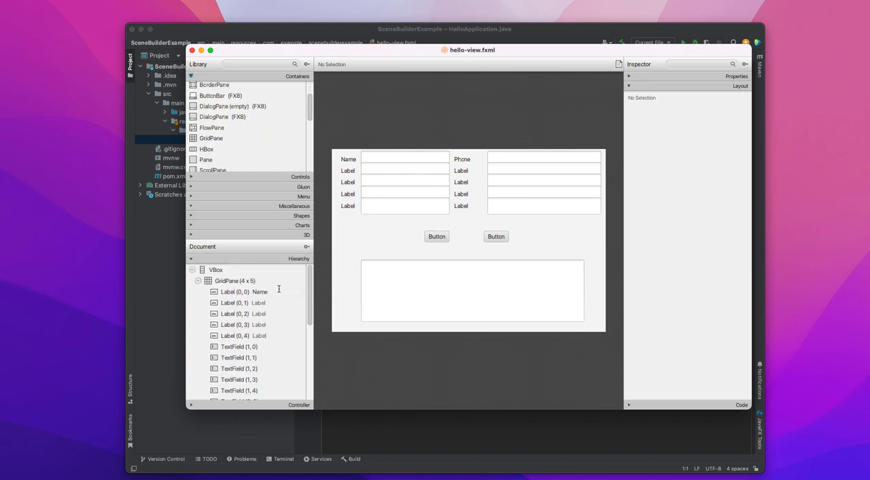
click(456, 183)
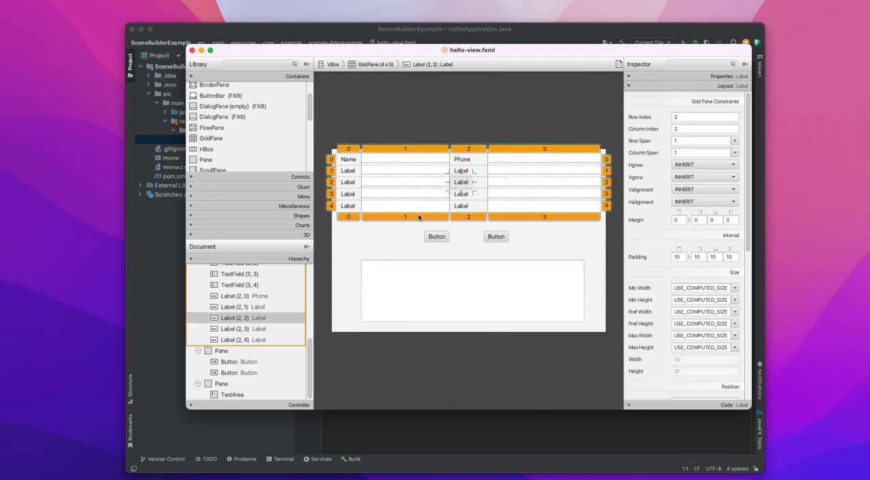
click(392, 249)
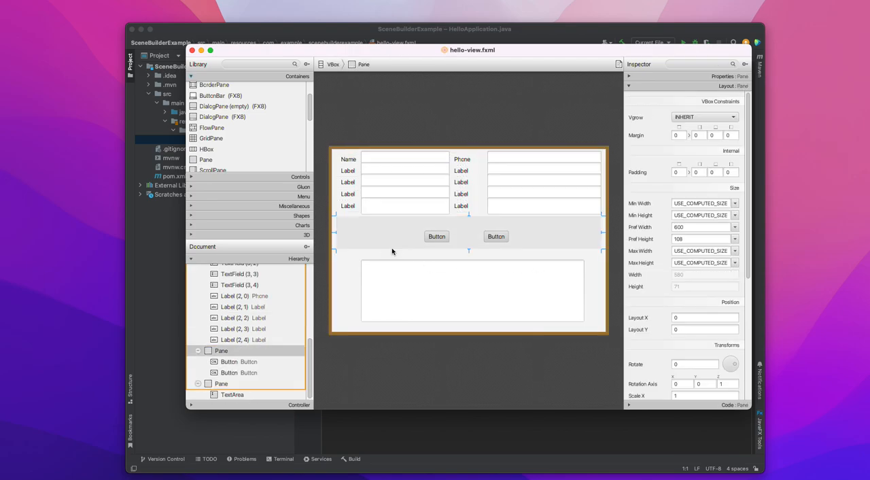
click(354, 284)
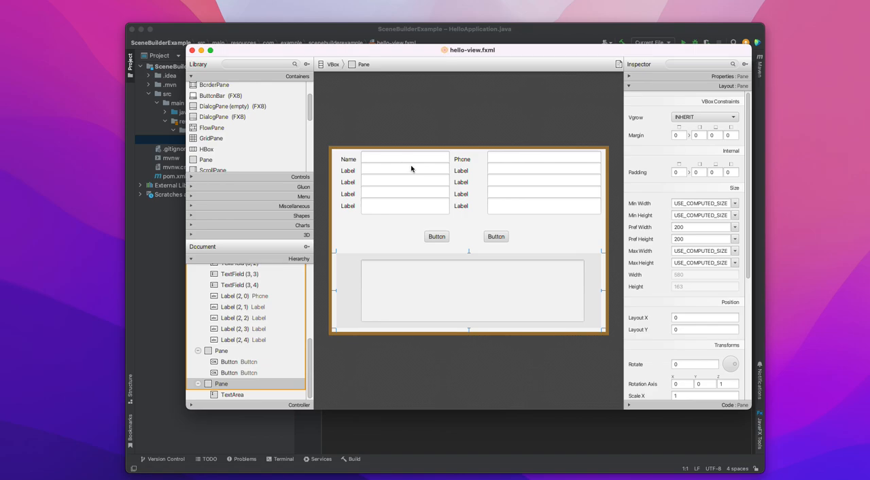
click(481, 178)
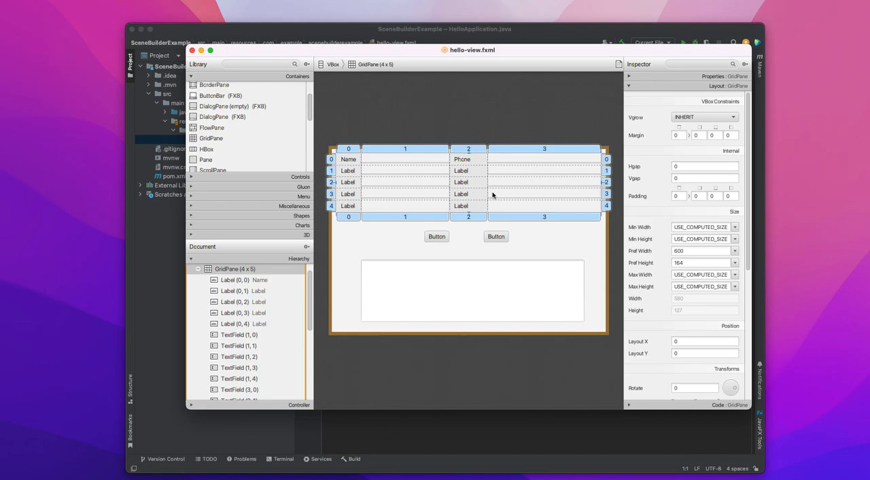
click(397, 234)
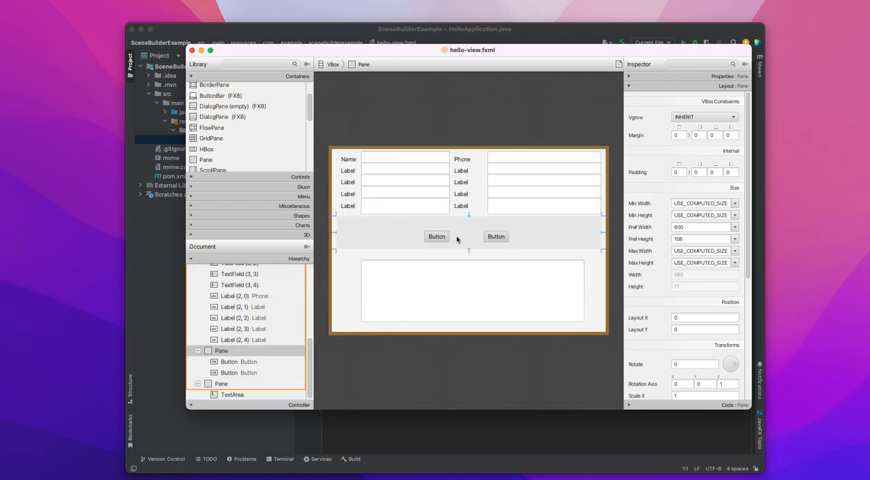
click(497, 238)
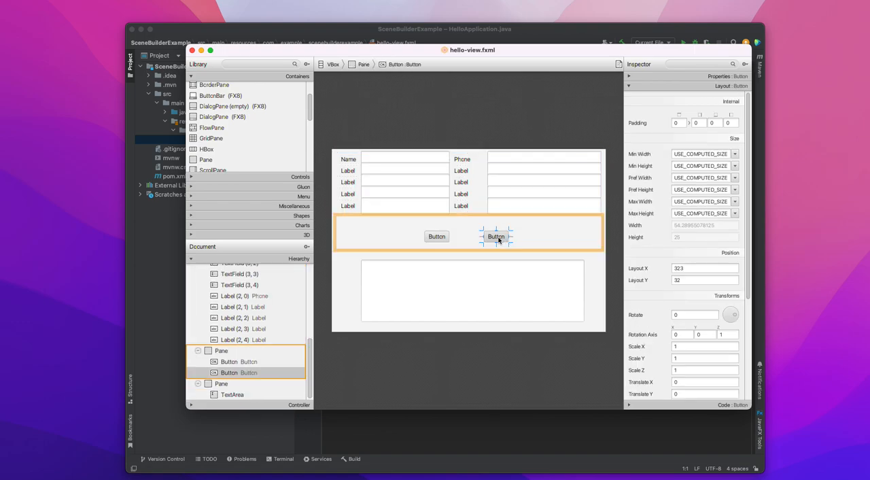
click(416, 244)
click(346, 282)
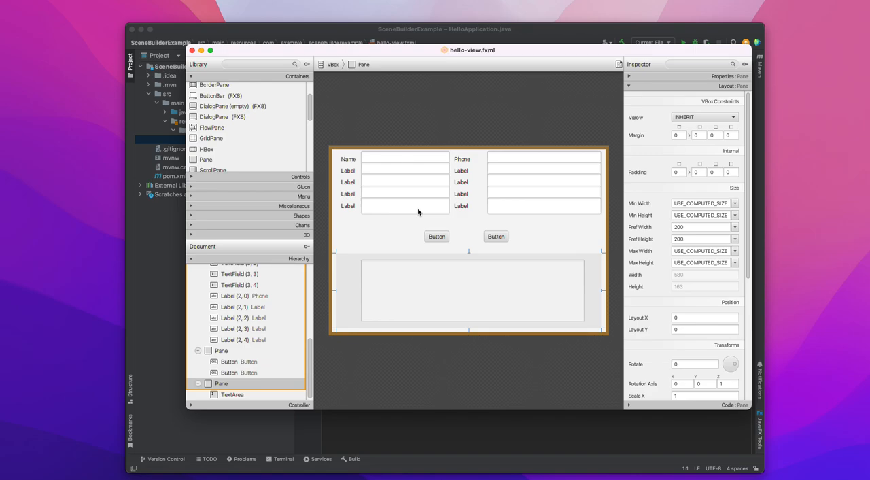
scroll(214, 145, down, 4)
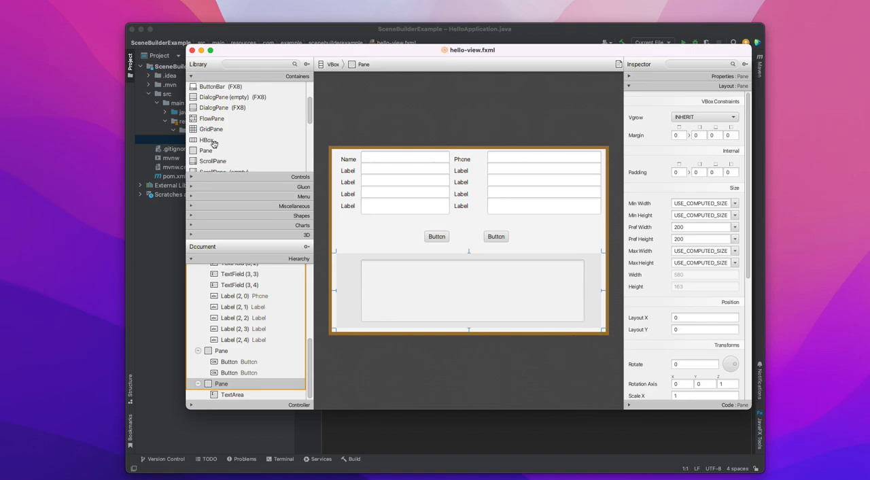
scroll(214, 145, down, 10)
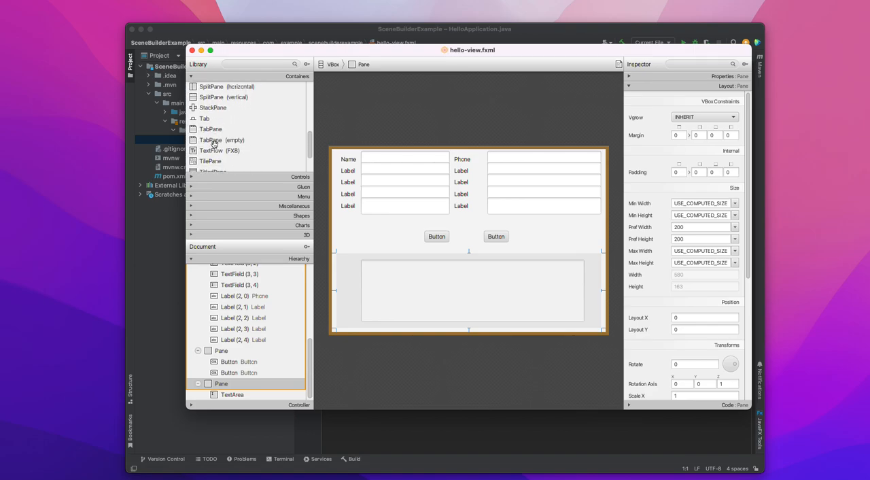